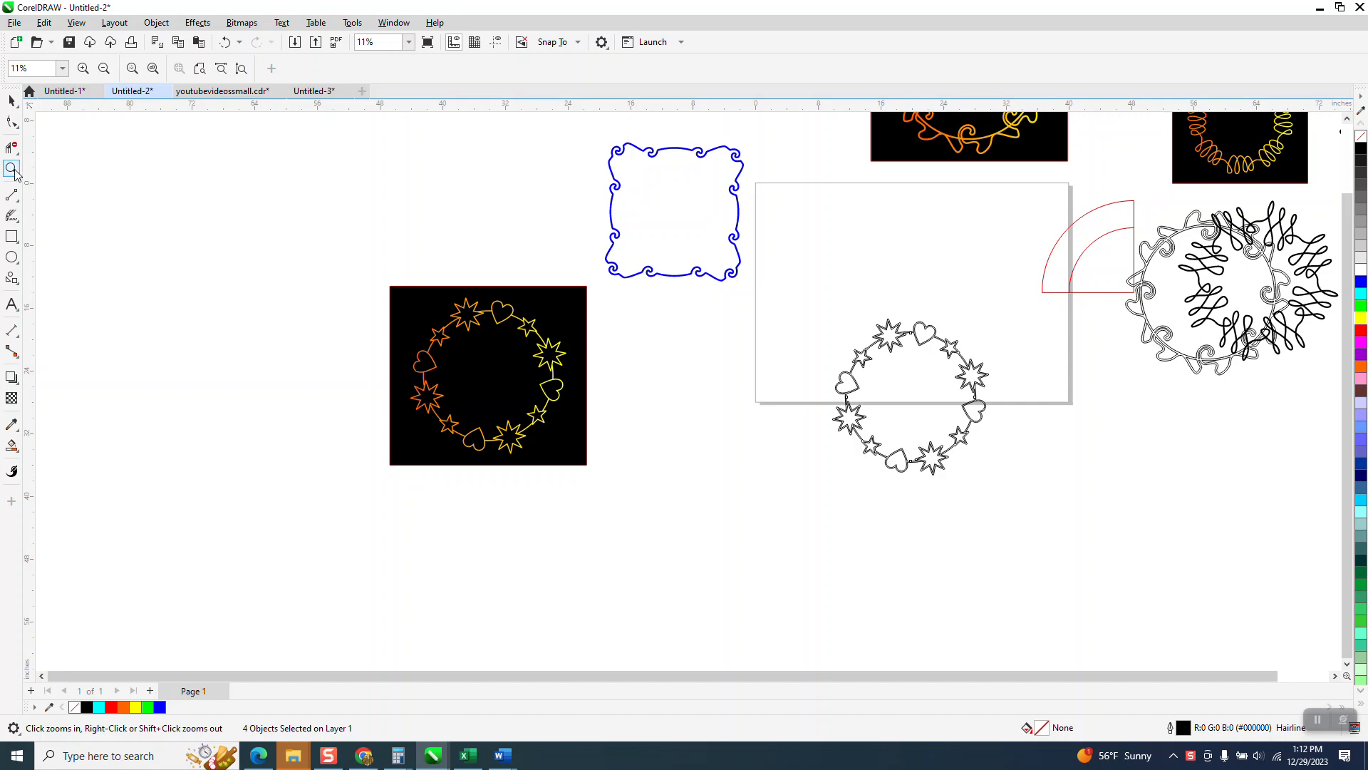
- Center the four selected quarter pieces of the outlined star-and-heart ring on the page
click(11, 100)
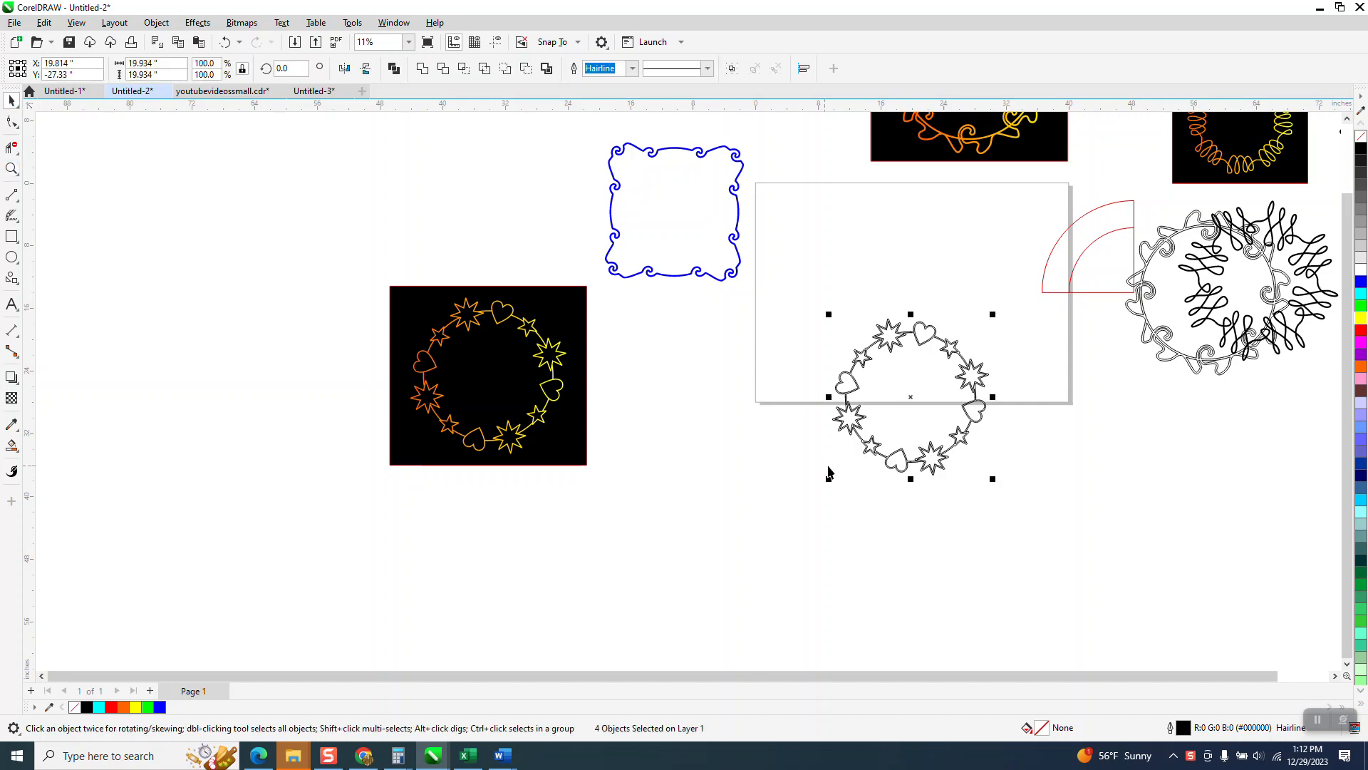
click(11, 168)
drag(688, 229, 1304, 576)
click(9, 102)
scroll(604, 388, down, 1)
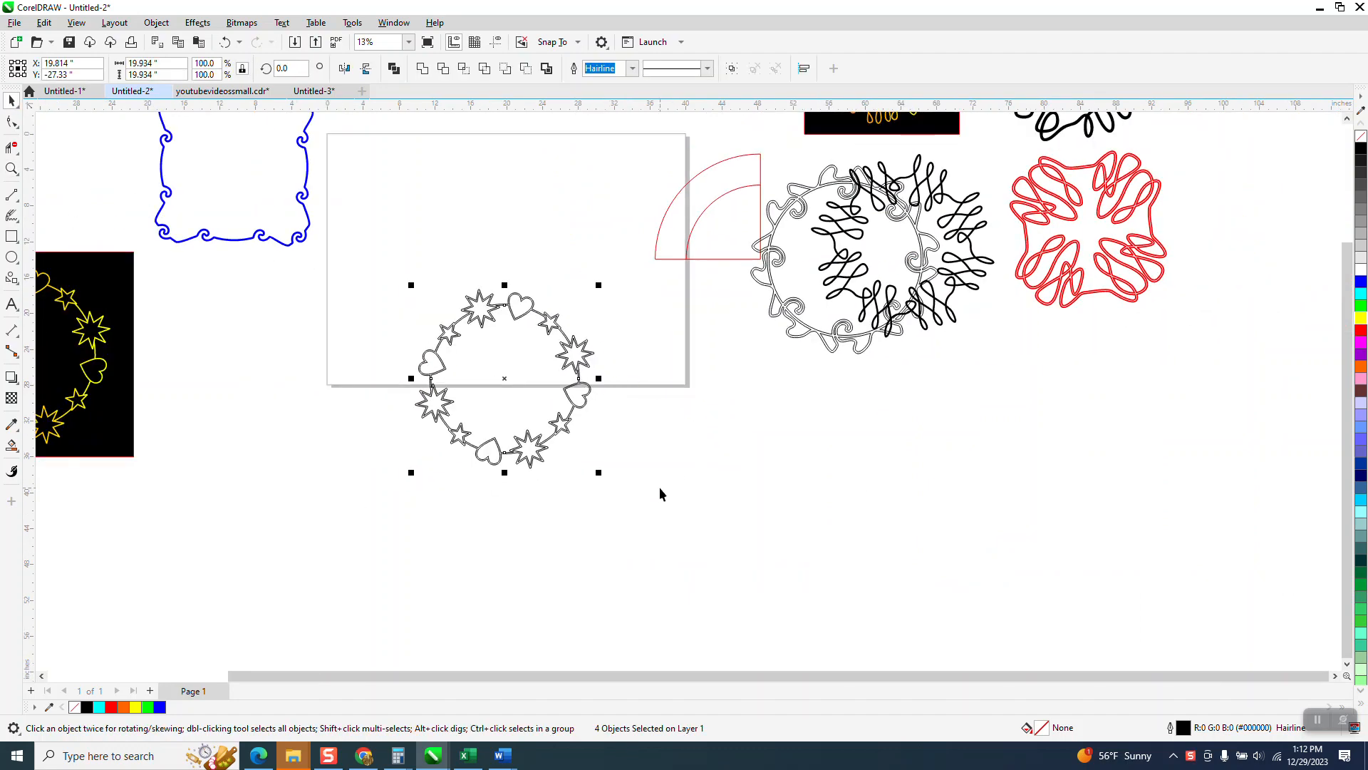
key(p)
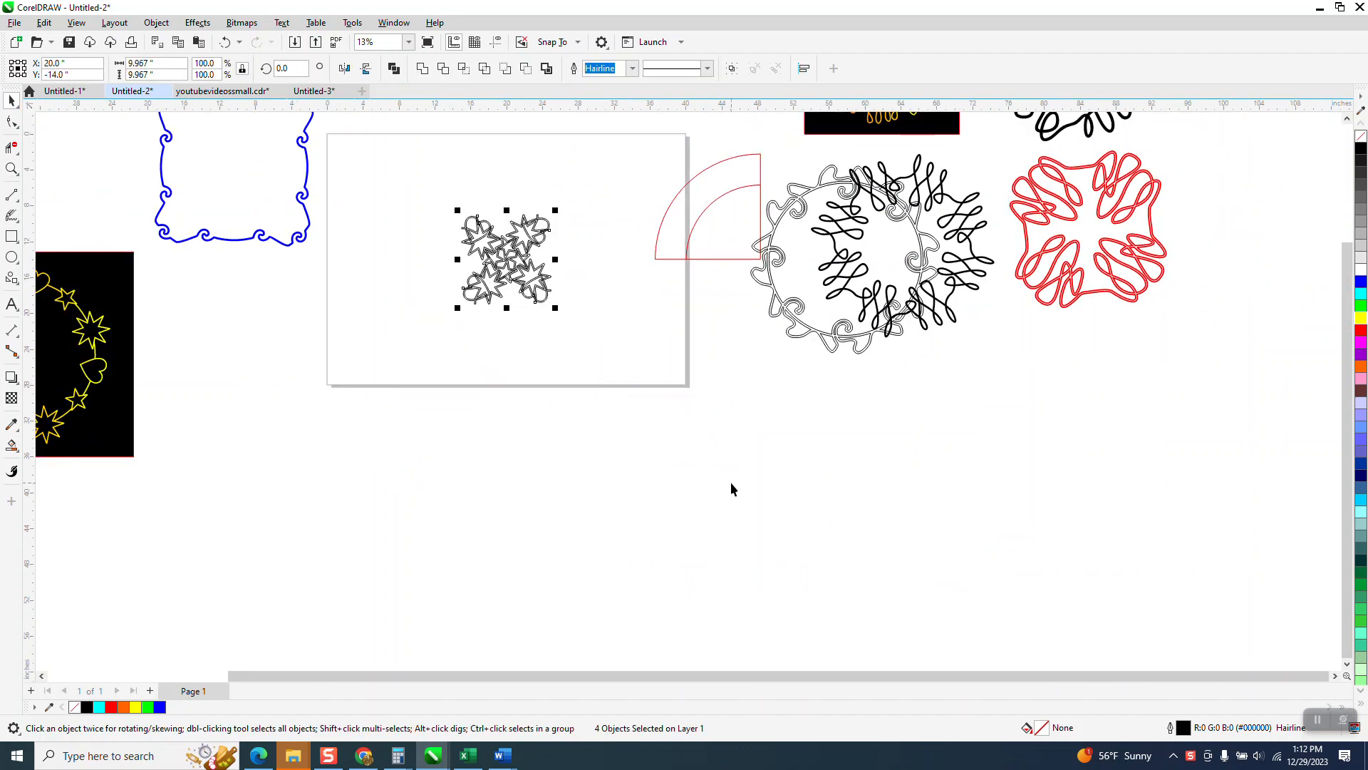
- Select the four overlapping star-and-heart pieces at the page centre and weld them into one curve
click(12, 169)
drag(414, 201, 672, 359)
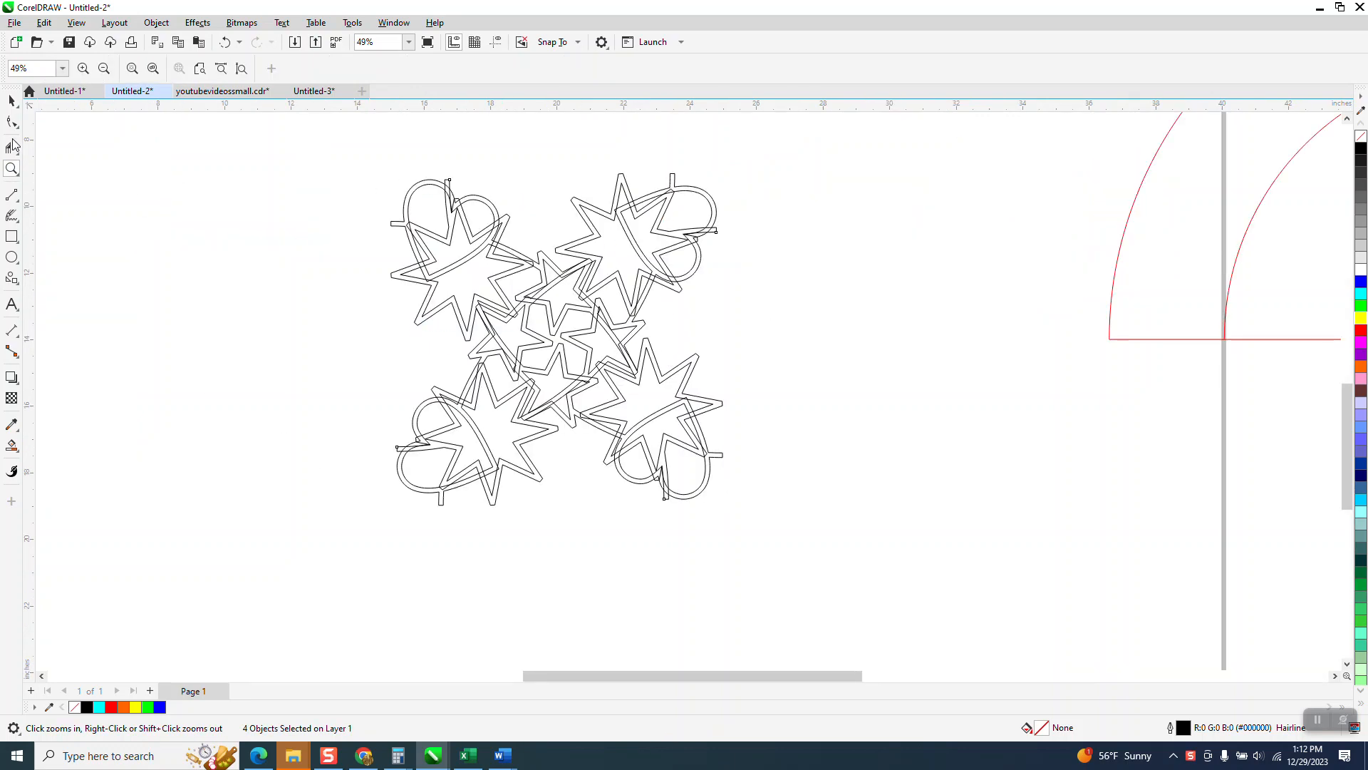
click(10, 102)
drag(355, 155, 426, 354)
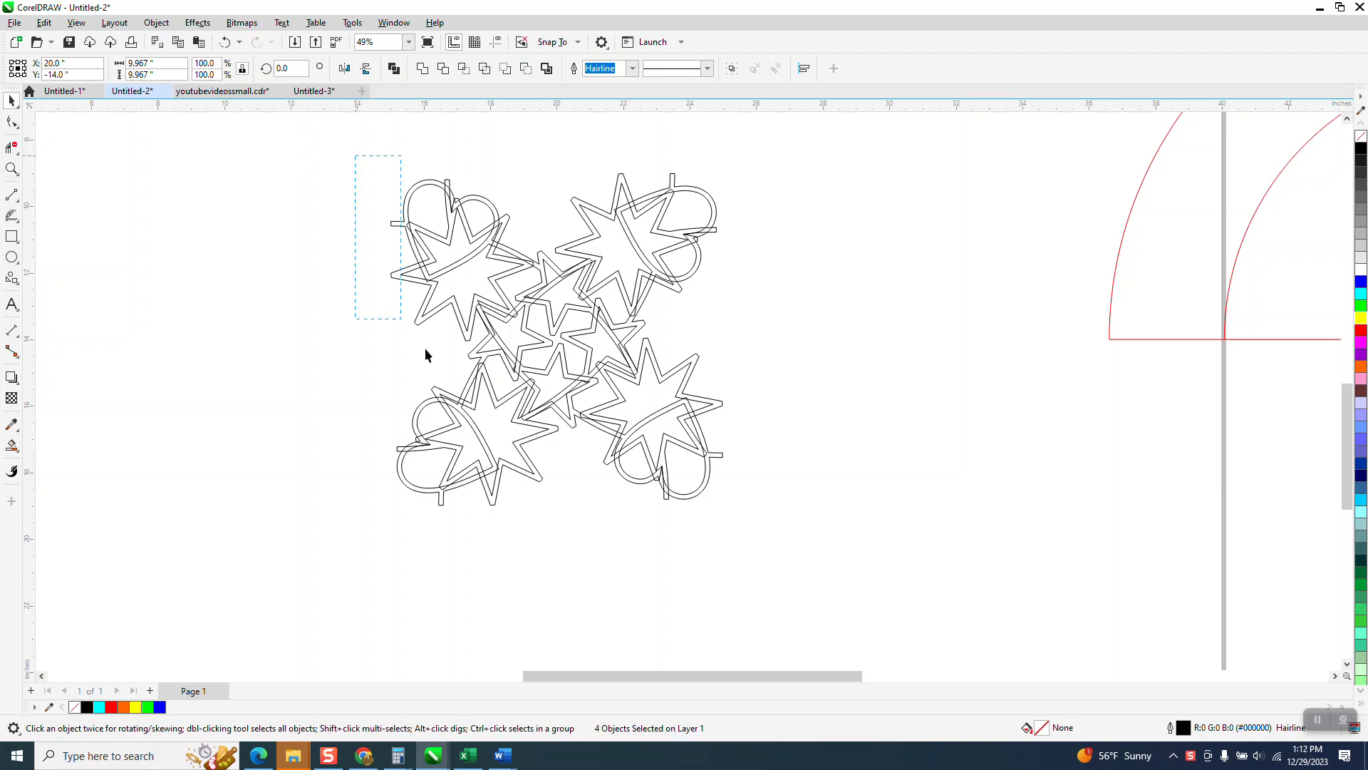
drag(811, 547, 812, 549)
click(422, 68)
- Fill the band of the welded star-and-heart design with black using Smart Fill and move the filled copy to the right of the original
click(12, 445)
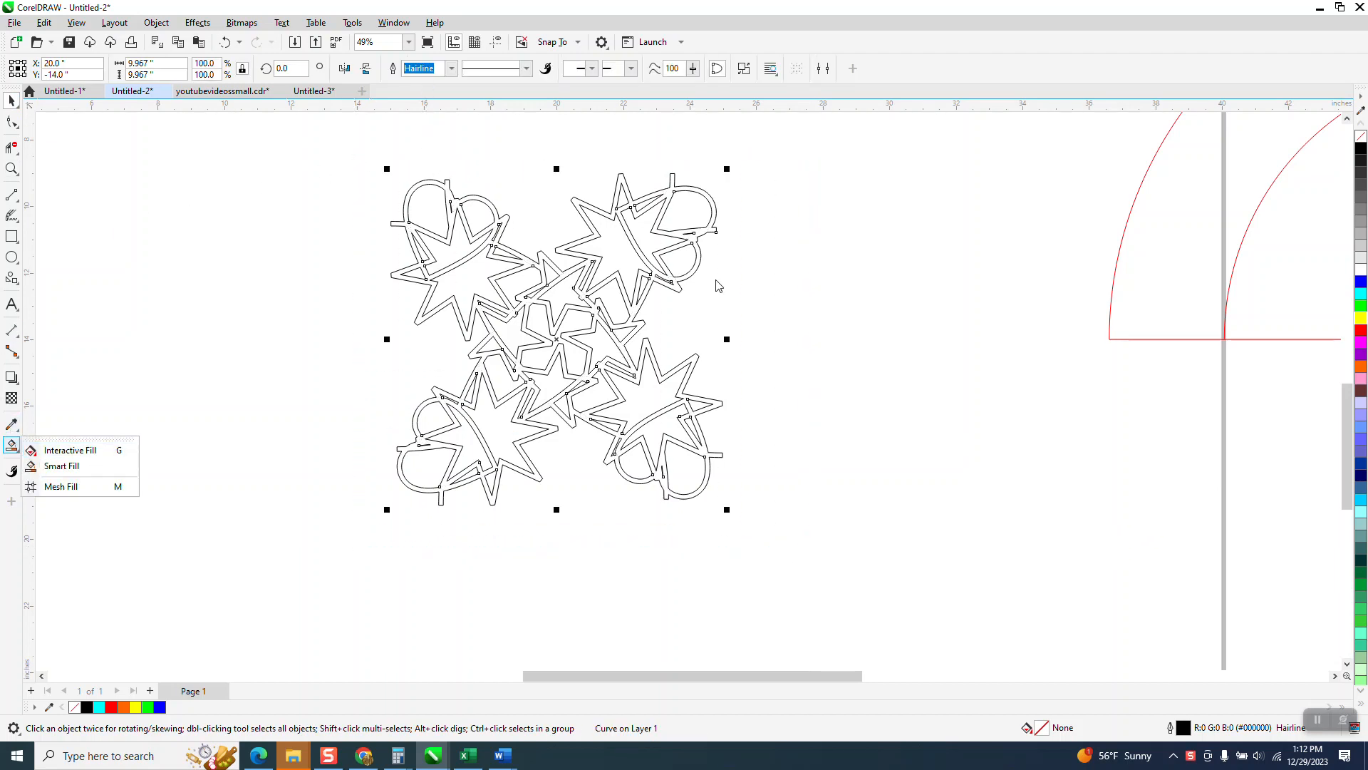
click(61, 465)
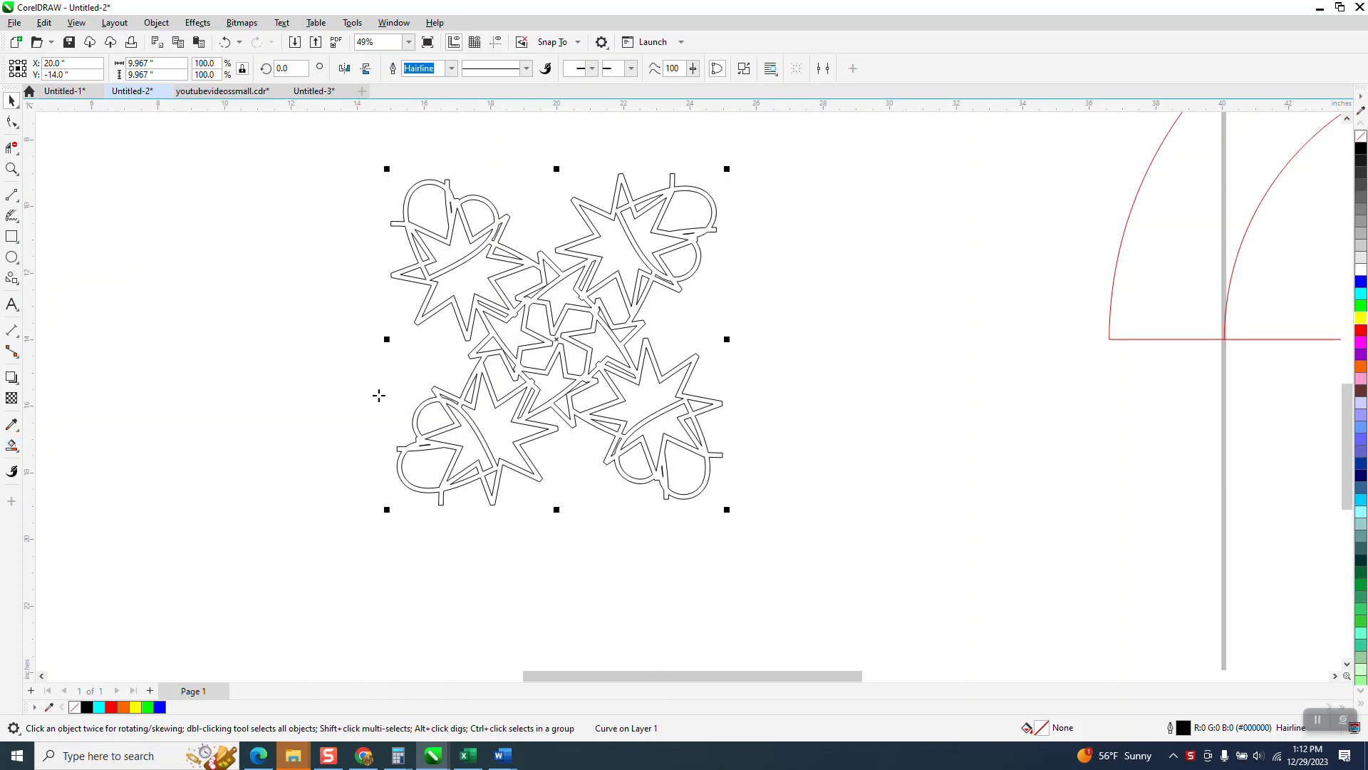
click(712, 204)
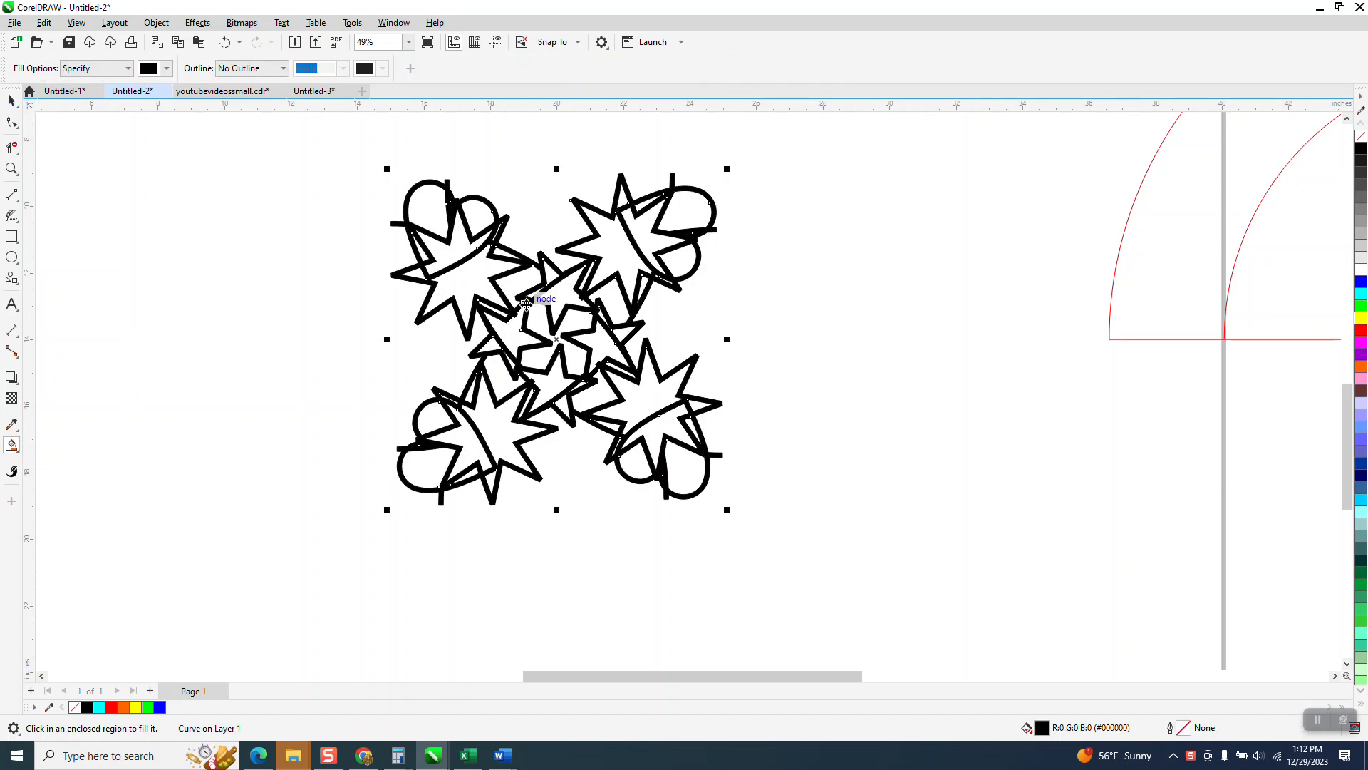
key(space)
drag(561, 335, 905, 345)
scroll(818, 364, down, 1)
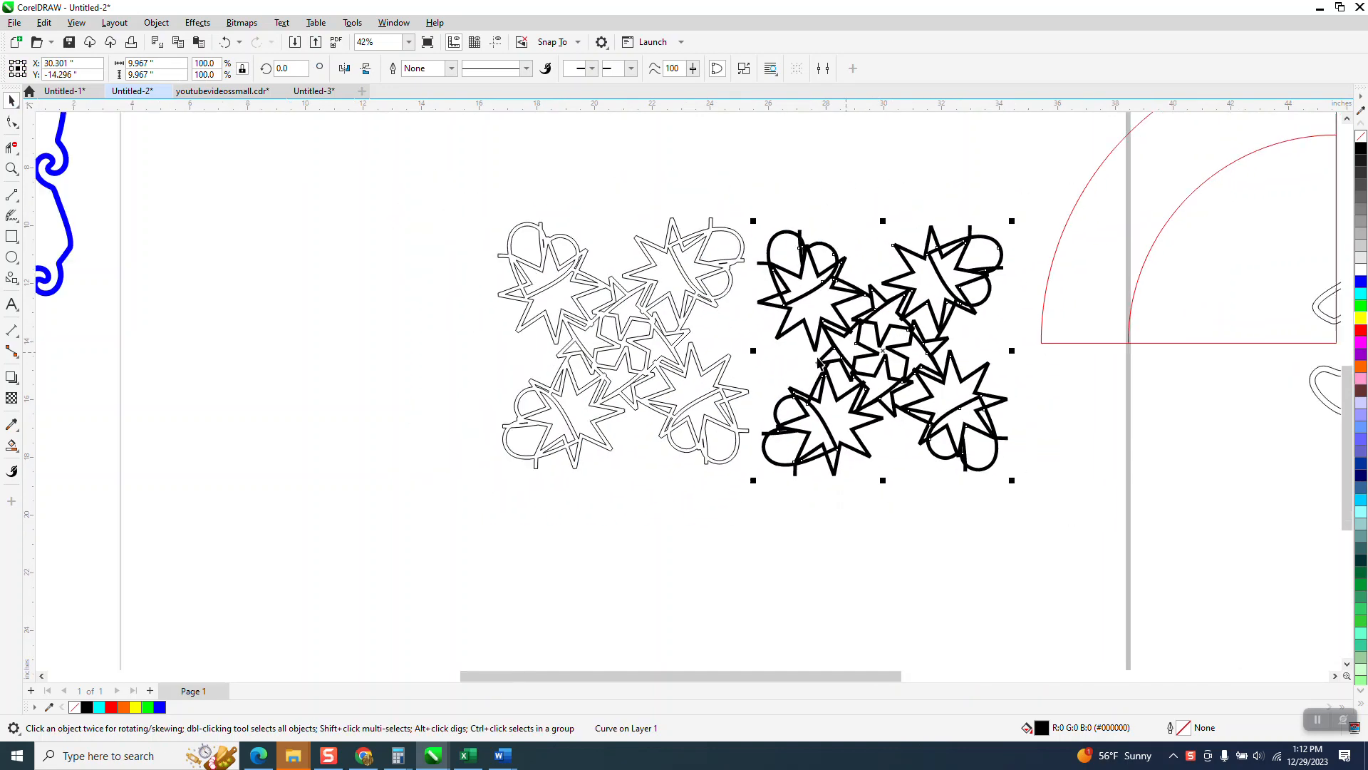
- Delete the welded star-and-heart outline together with its black-filled copy
scroll(818, 364, down, 6)
drag(585, 246, 869, 460)
key(Delete)
- Nudge the four red quarter-circle pieces left until their square corner sits at the page centre, checking the position against the guidelines
drag(834, 192, 996, 397)
key(Left)
key(Left)
key(Left)
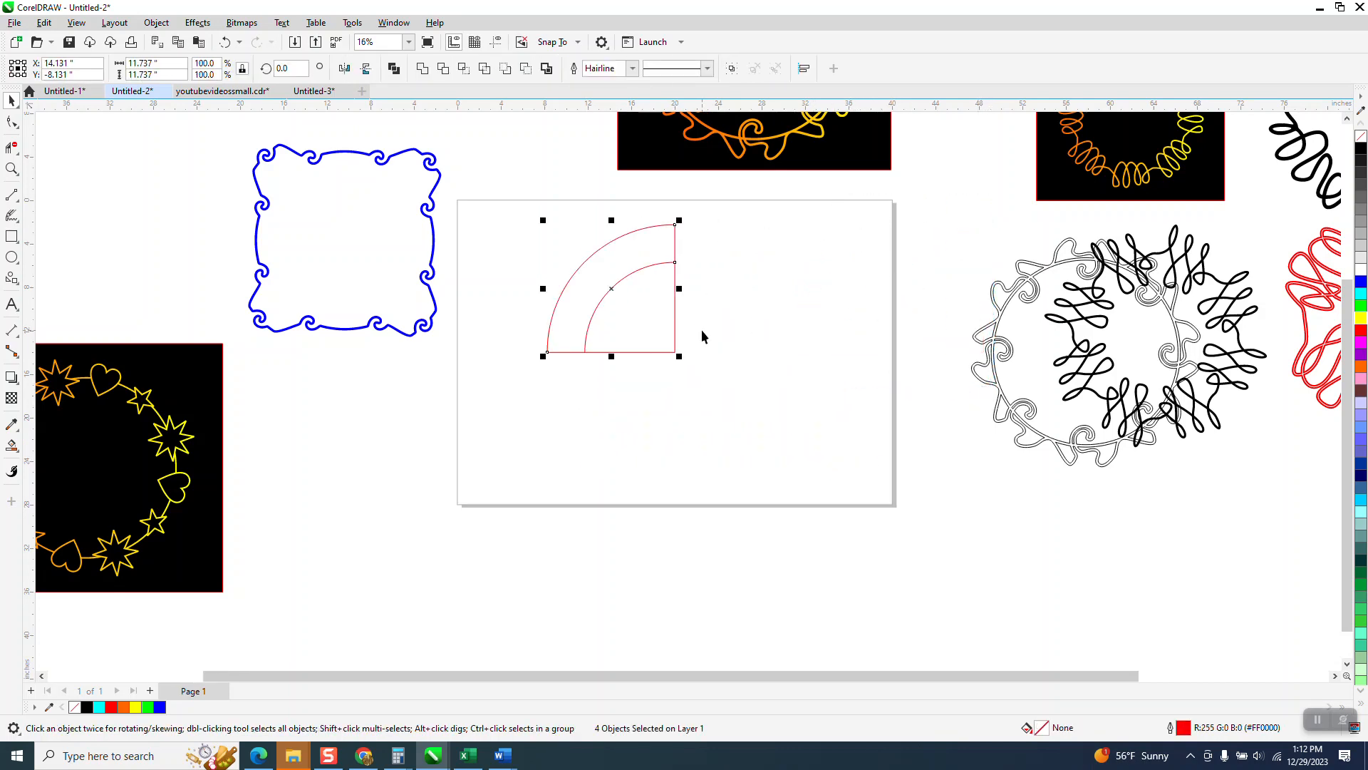
click(496, 42)
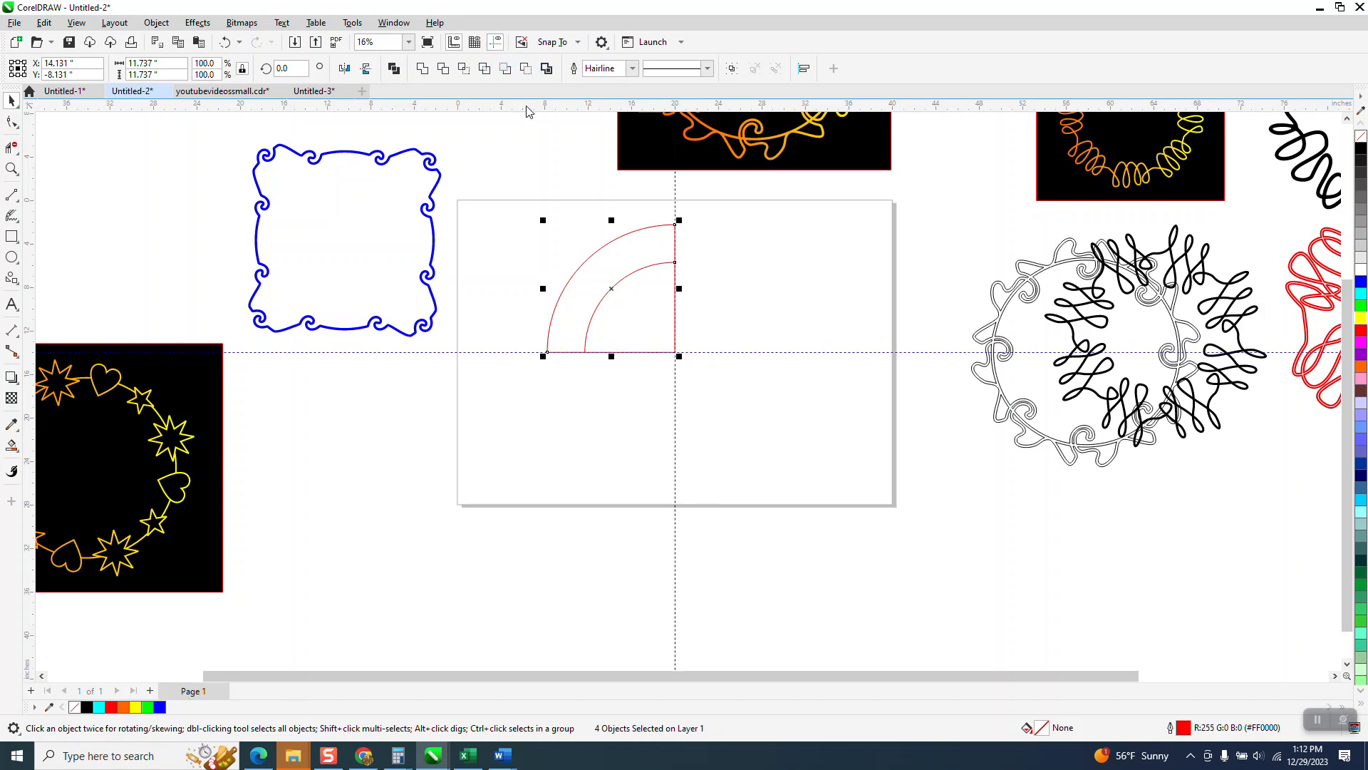
click(496, 42)
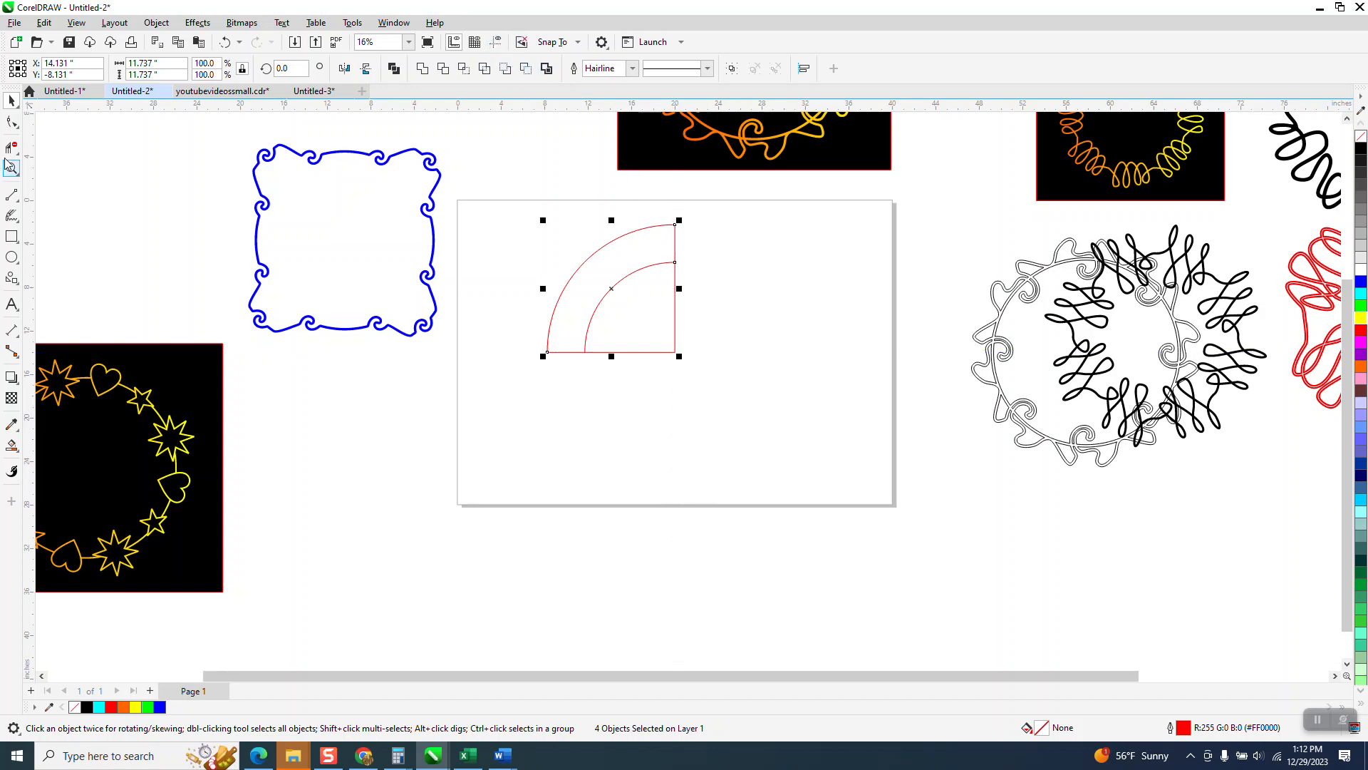
- Try moving the inner arc out of the red quarter circle, and undo the move
click(10, 169)
drag(505, 225, 886, 407)
click(11, 100)
click(806, 258)
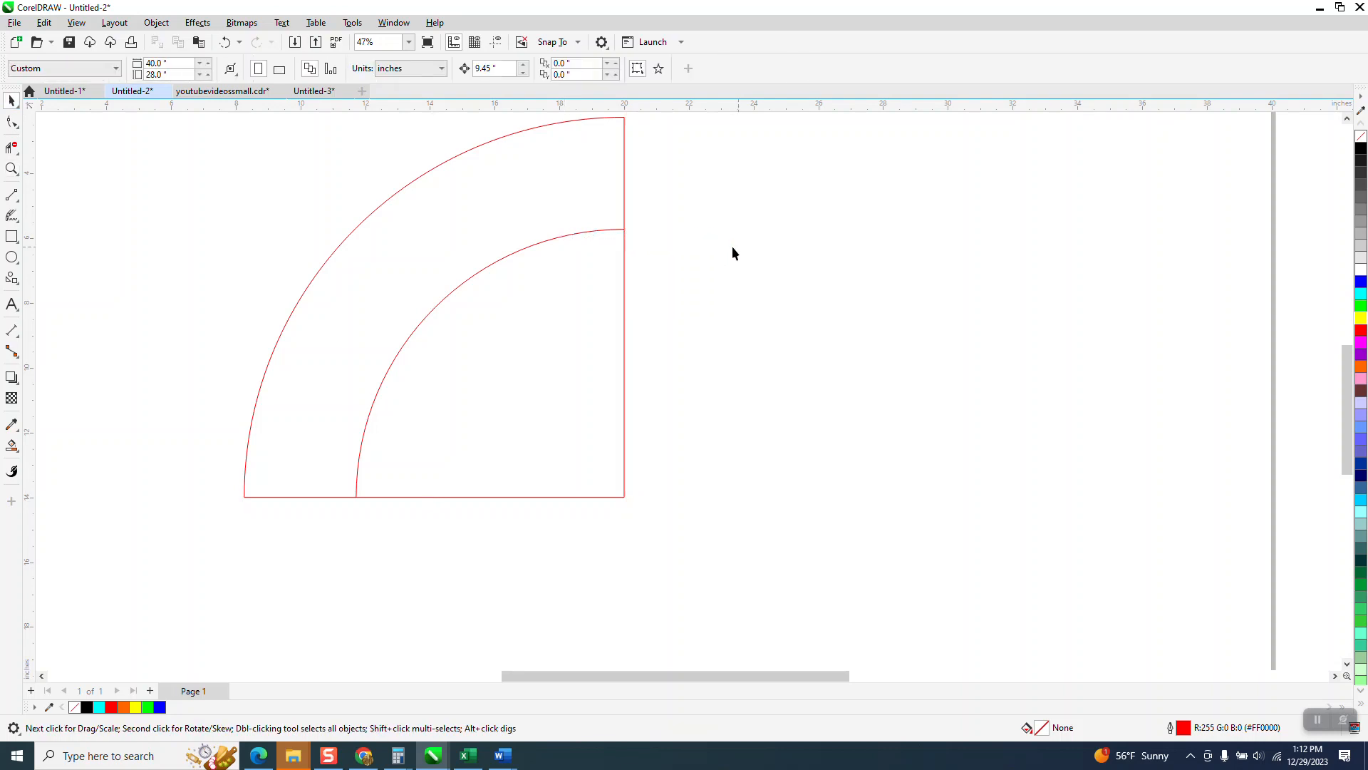
drag(587, 232, 859, 277)
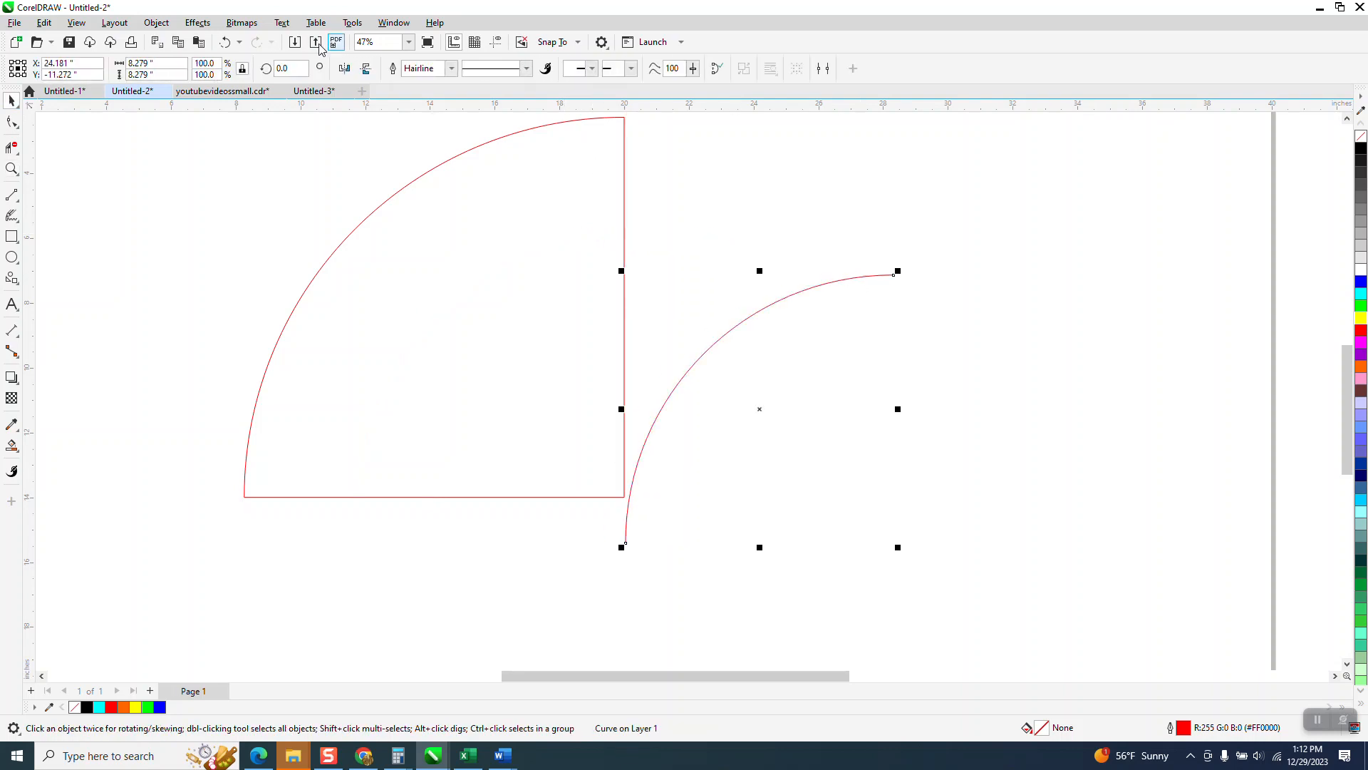
click(225, 43)
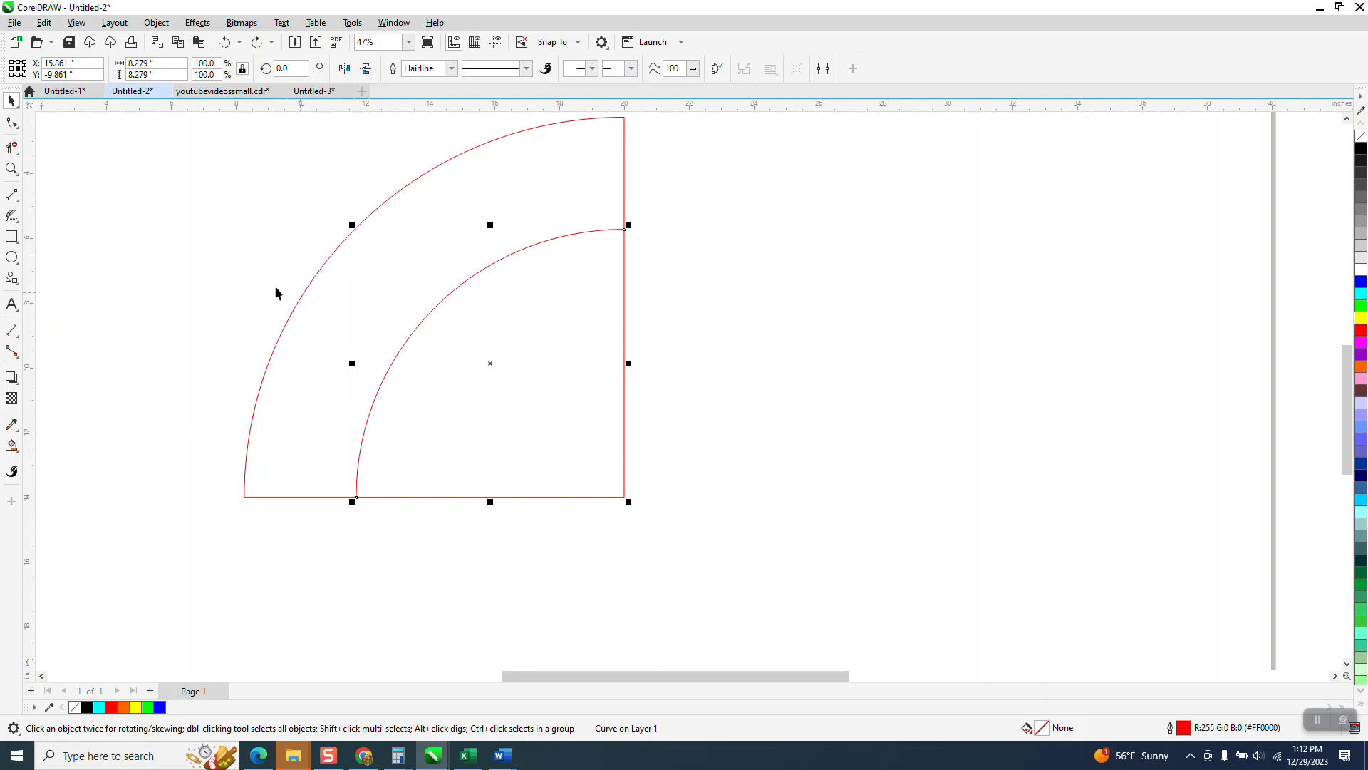
- Draw two squares over the inner arc, an upright one near its upper end and one rotated about 304° near its lower end
click(11, 236)
drag(193, 214, 416, 447)
click(366, 431)
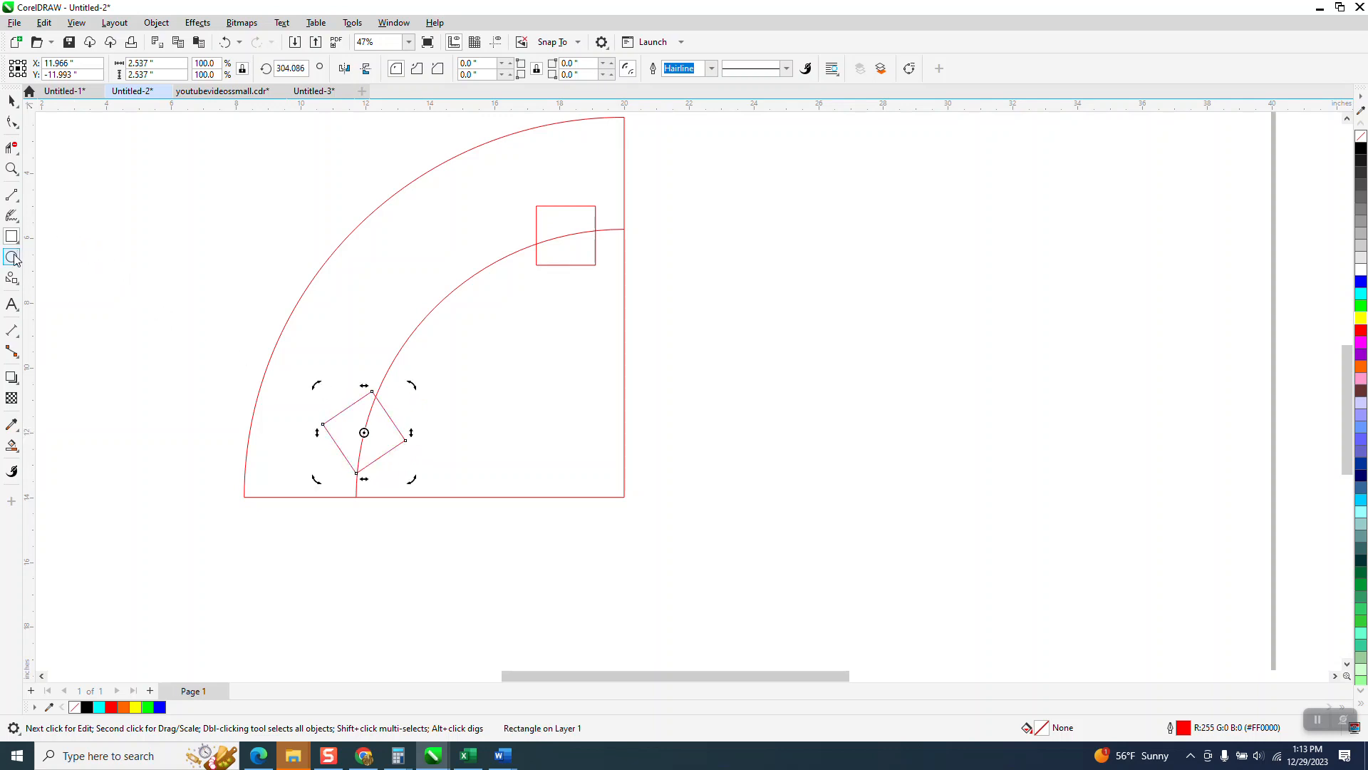
- Draw a five-pointed star about 2.3 by 2.2 inches over the inner arc above the rotated square, and rotate it about 54°
click(20, 286)
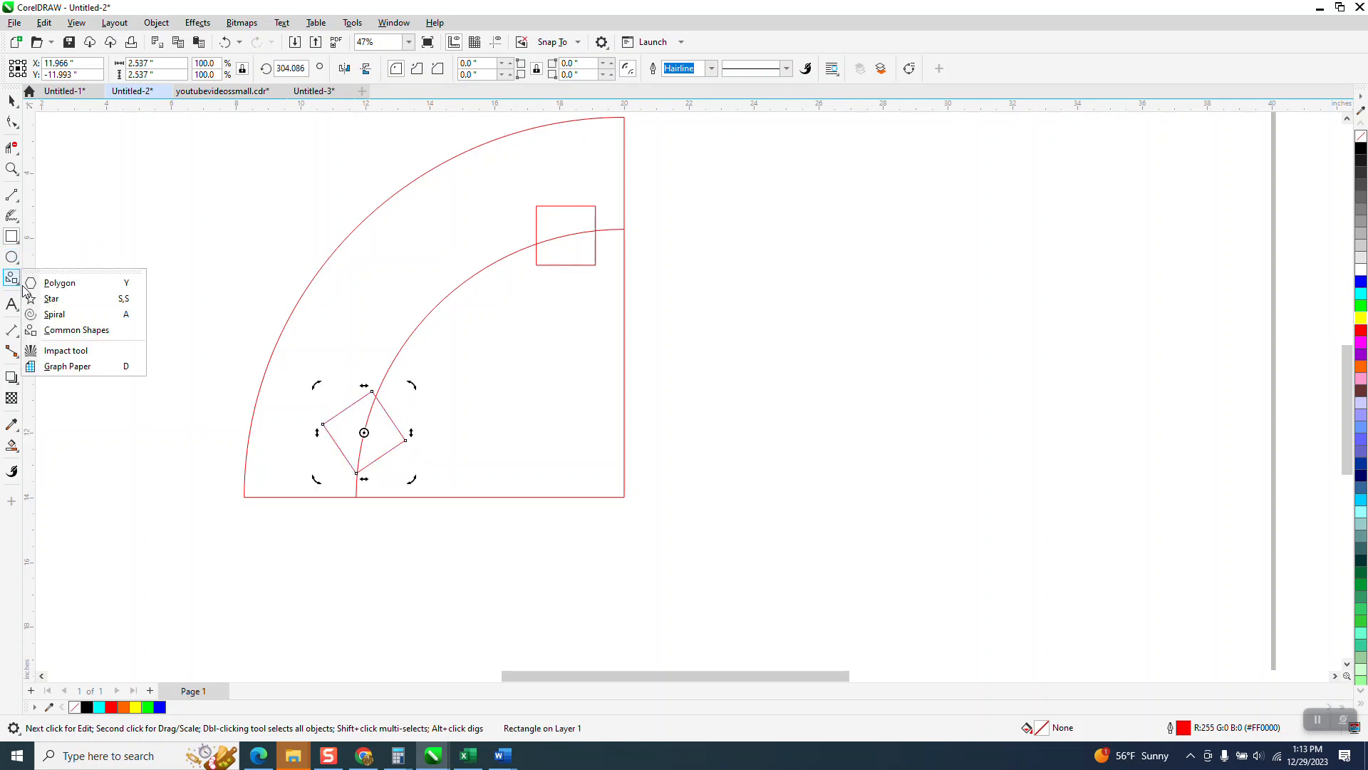
click(57, 299)
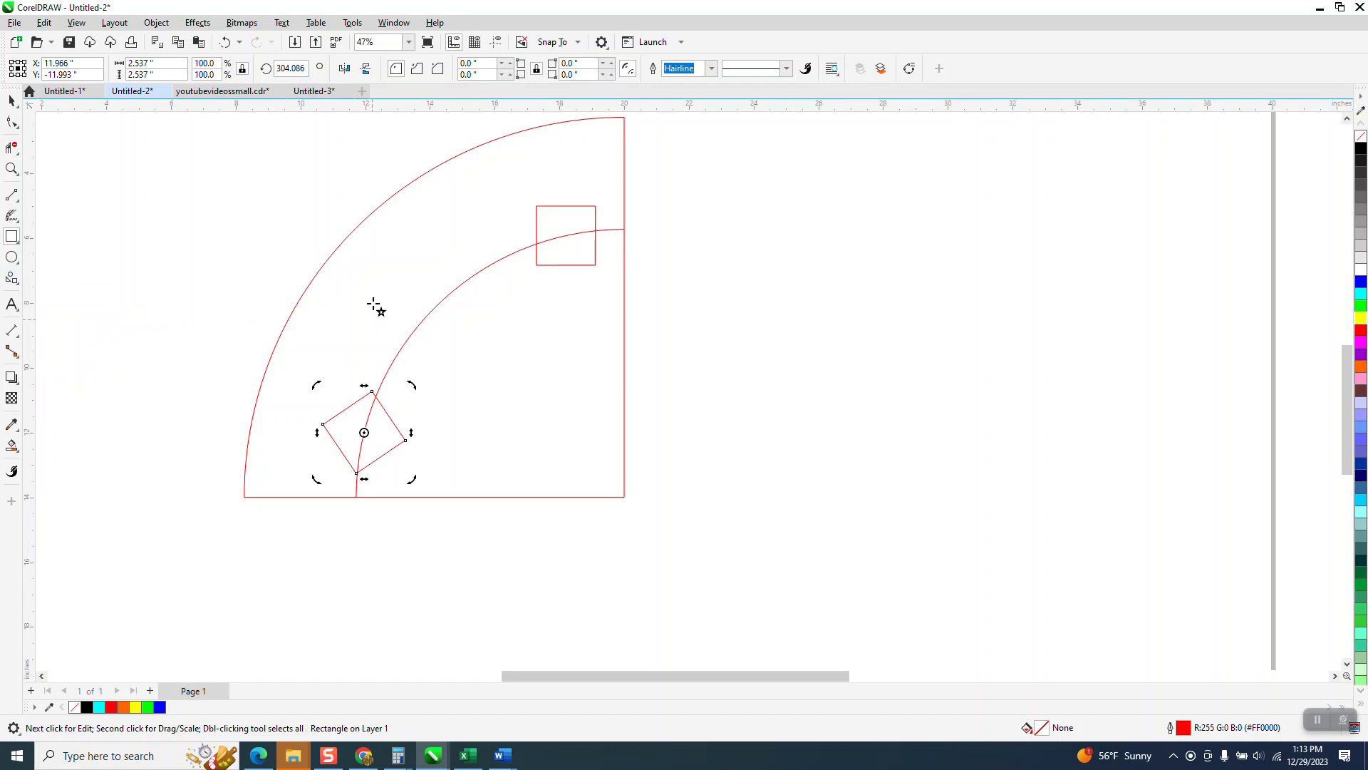
drag(242, 229, 410, 337)
key(space)
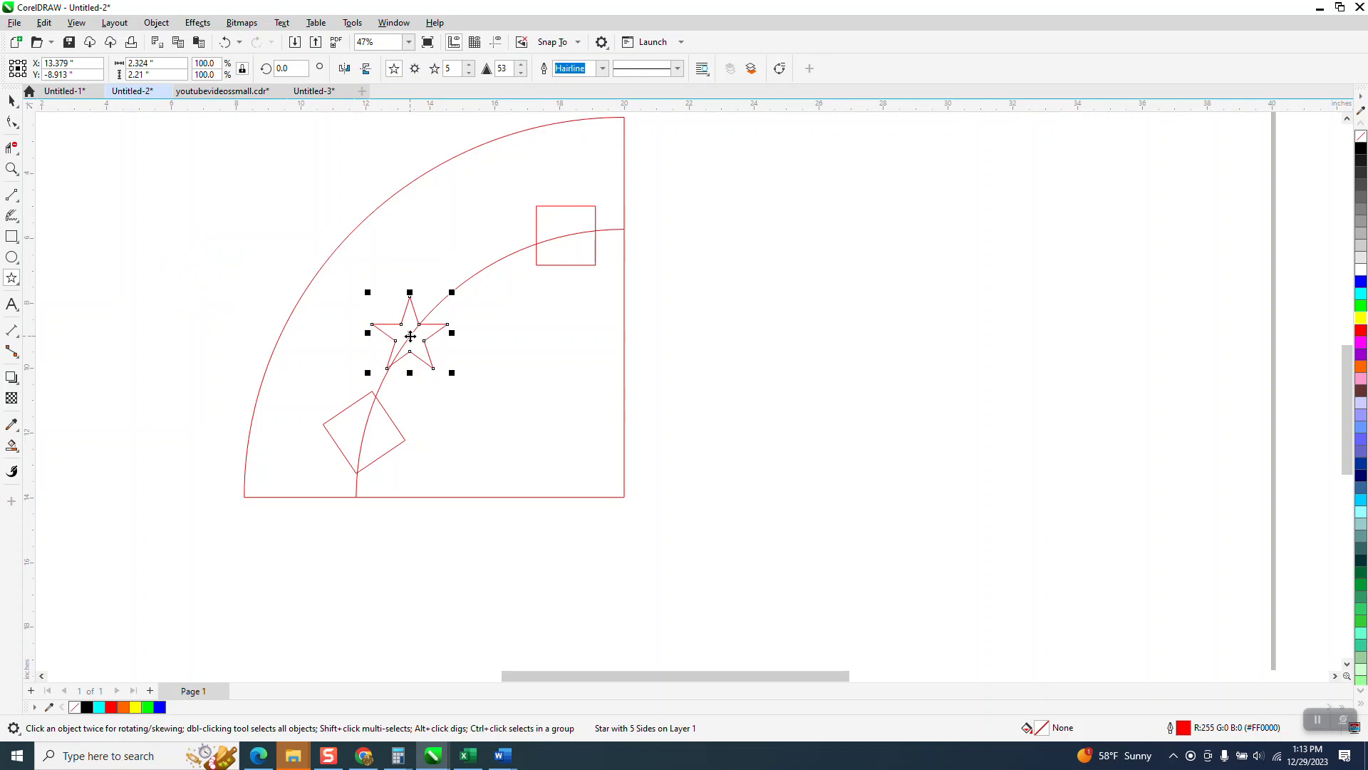
click(410, 336)
drag(450, 293, 400, 267)
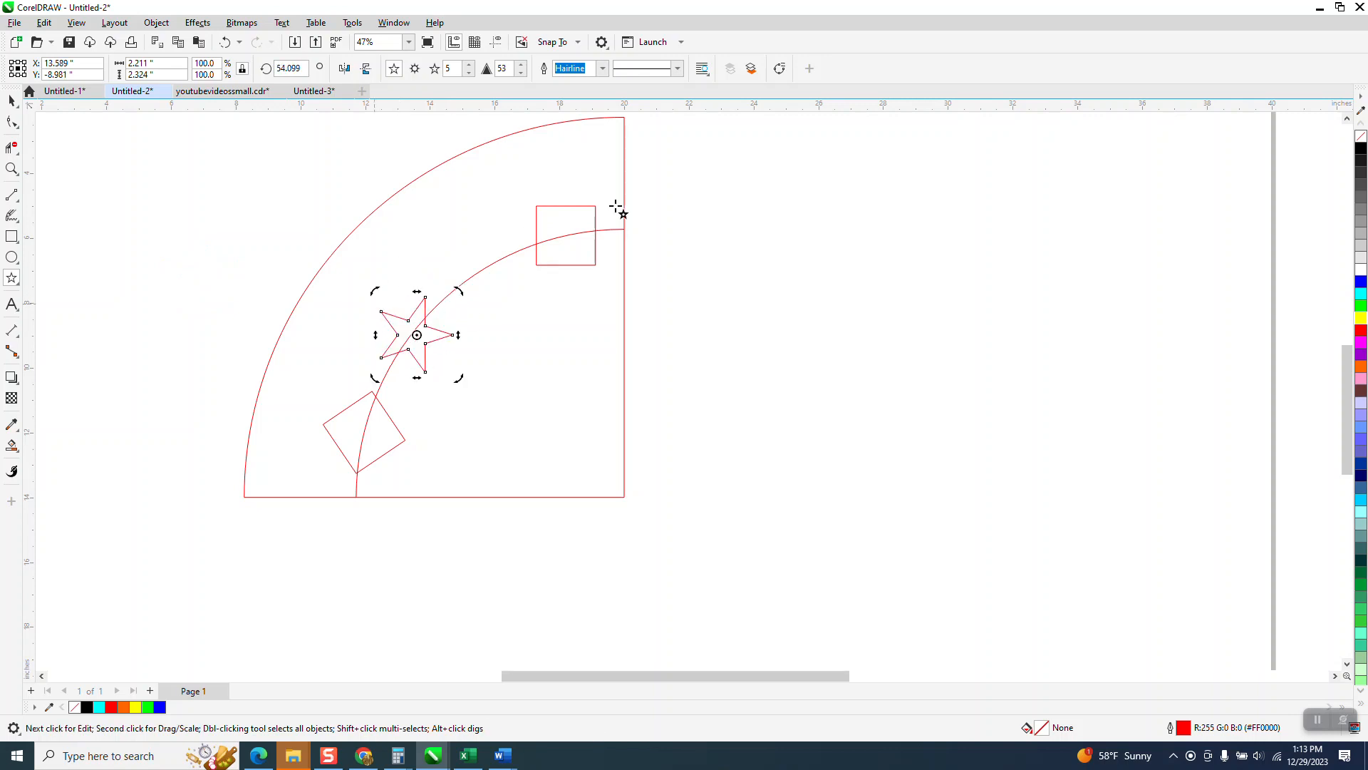
- Draw a heart from the basic common shapes beside the quarter circle and move it toward the inner arc
click(12, 279)
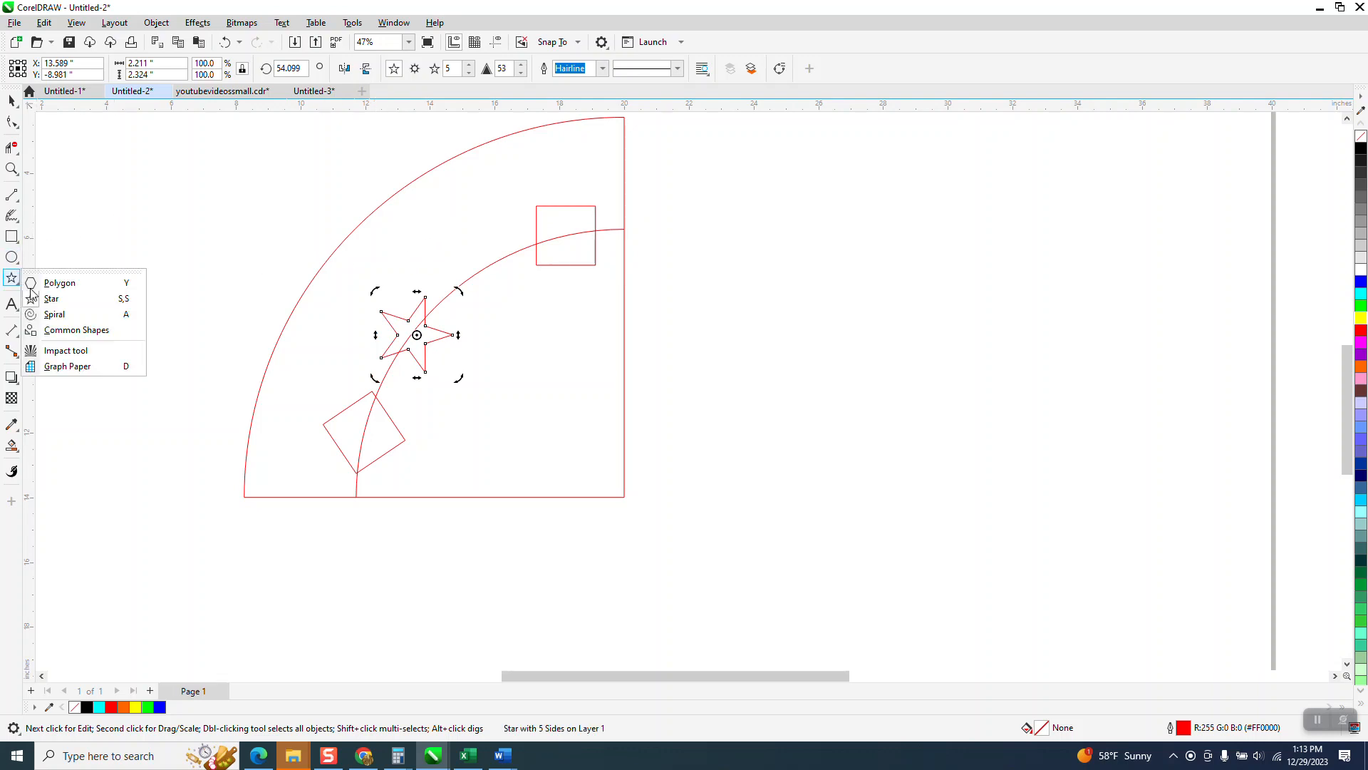
click(67, 331)
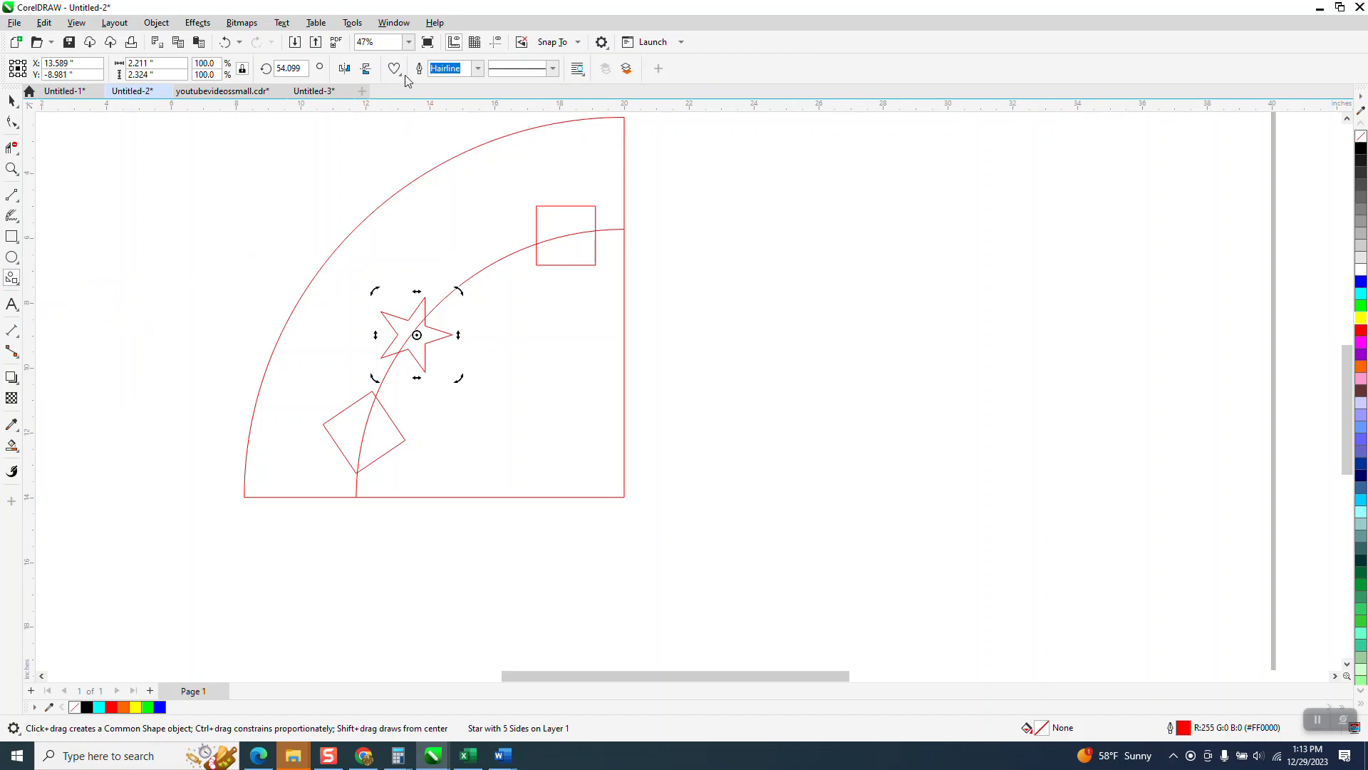
click(396, 69)
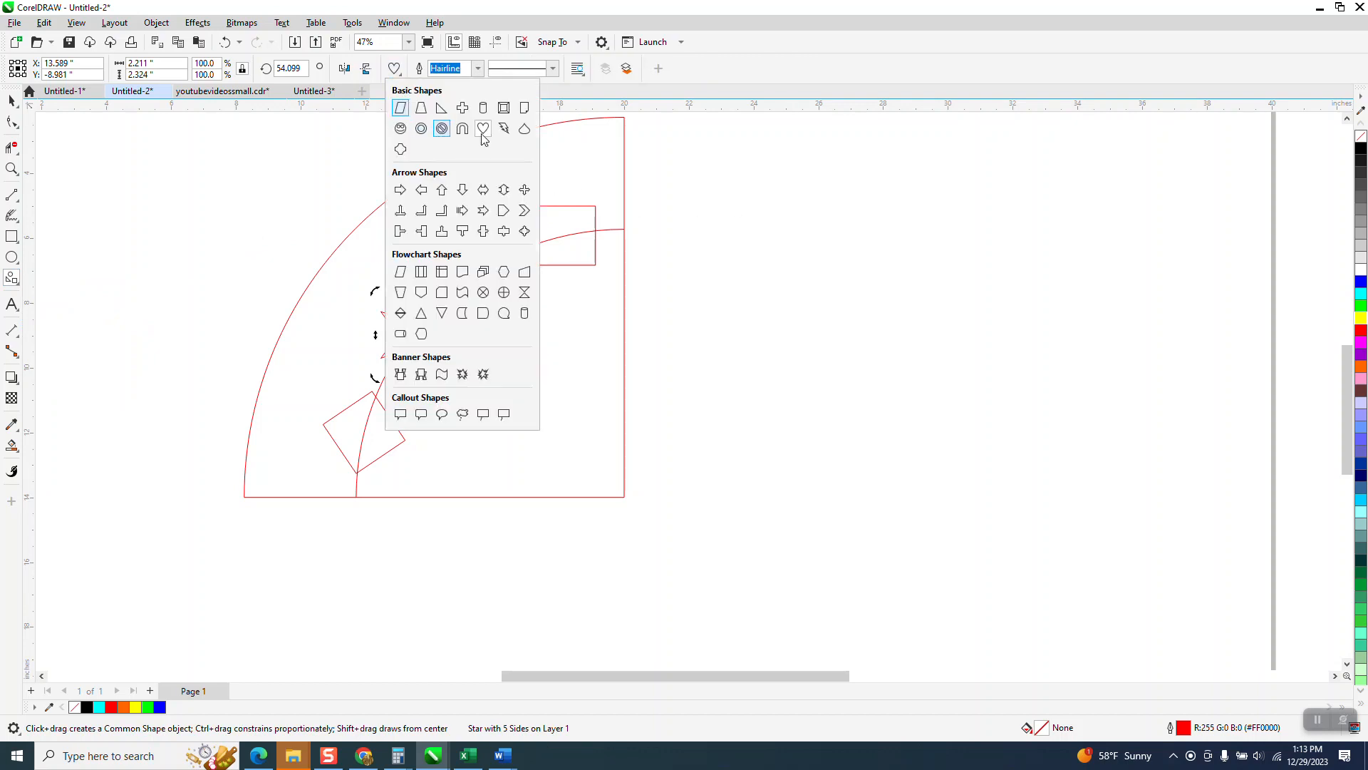
click(487, 133)
drag(732, 222, 663, 320)
drag(682, 262, 497, 263)
- Tilt and place the heart between the star and the upright square so that its point overlaps the inner arc
click(17, 102)
key(Delete)
drag(694, 232, 515, 188)
click(478, 271)
click(503, 231)
click(453, 231)
click(525, 186)
- Try deleting the vertical edge of the quarter circle, and undo the deletion
scroll(635, 229, down, 1)
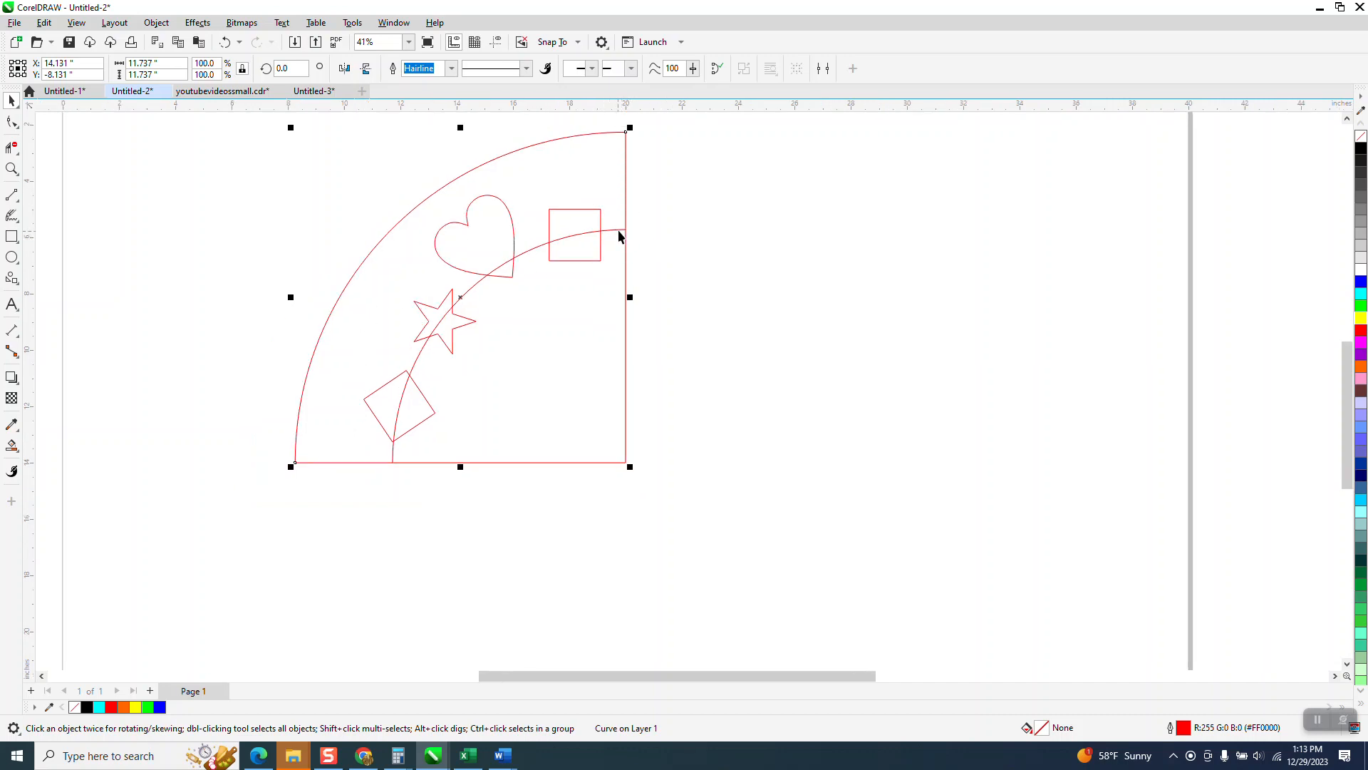
click(626, 213)
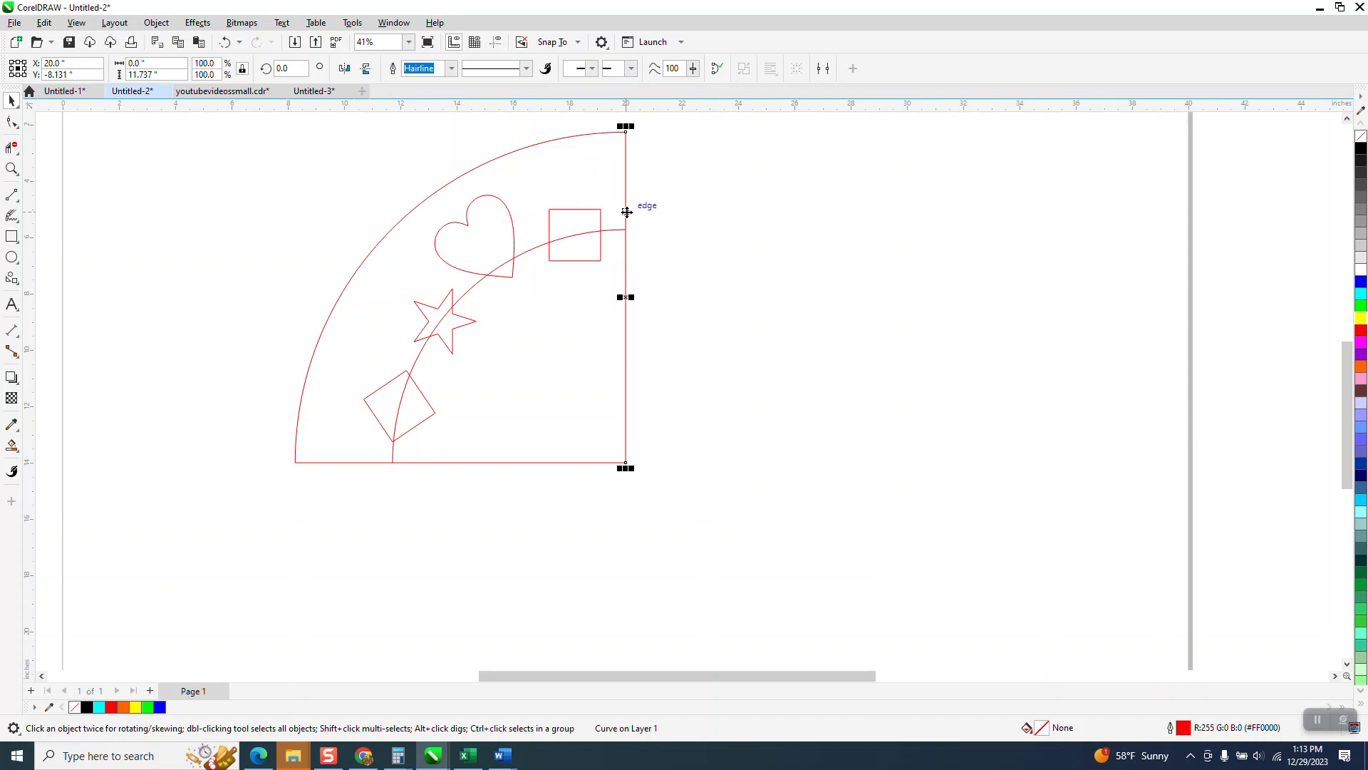
key(Delete)
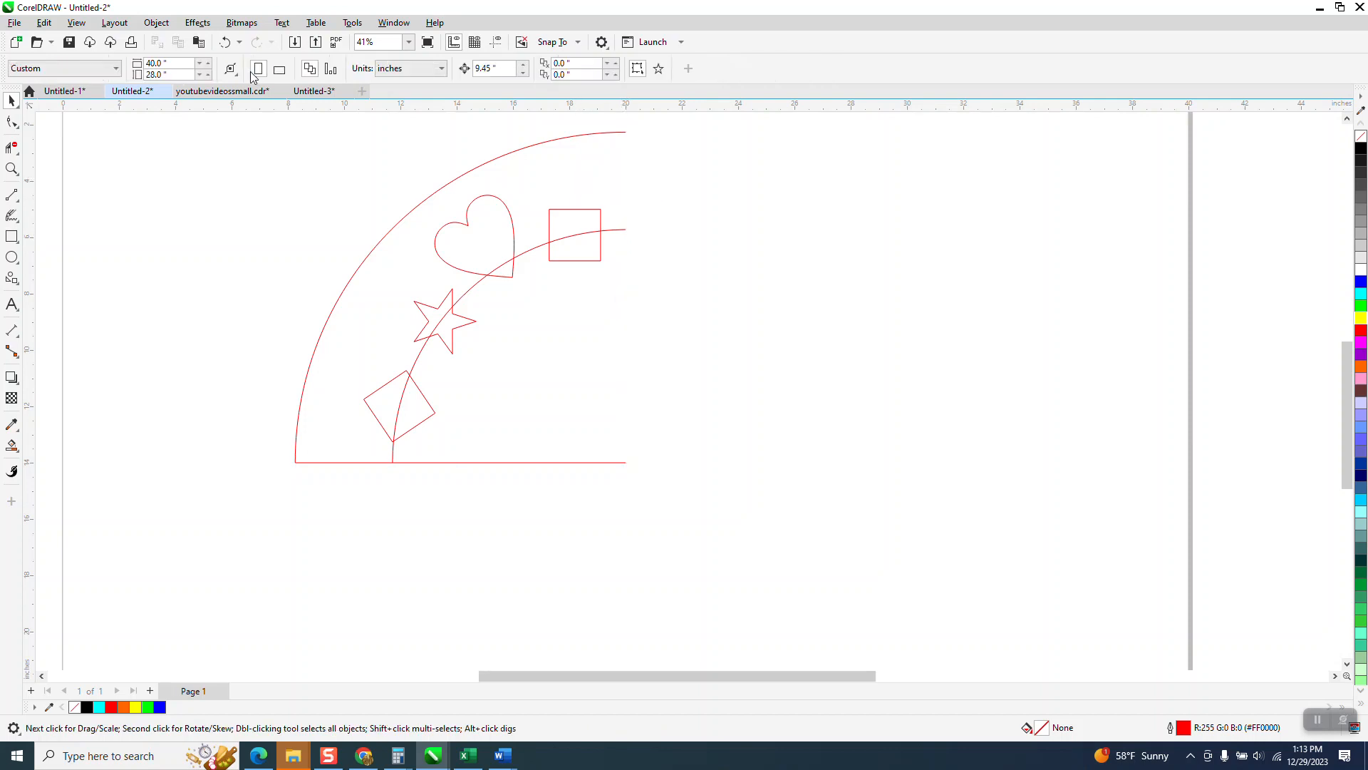
click(225, 42)
- Nudge the outer arc and both straight edges right by two 9.45-inch steps each, clear of the inner arc and its shapes
key(Right)
click(561, 138)
key(Right)
click(617, 306)
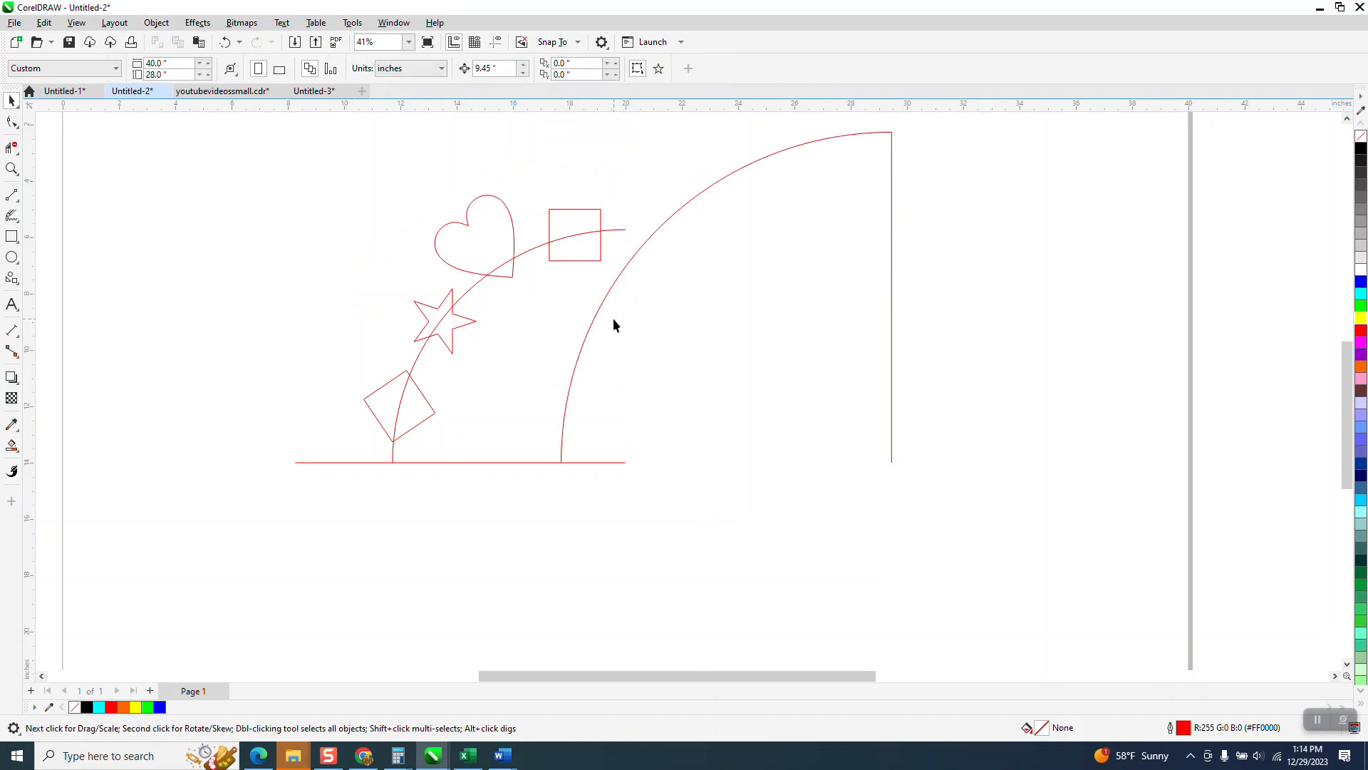
click(528, 461)
key(Right)
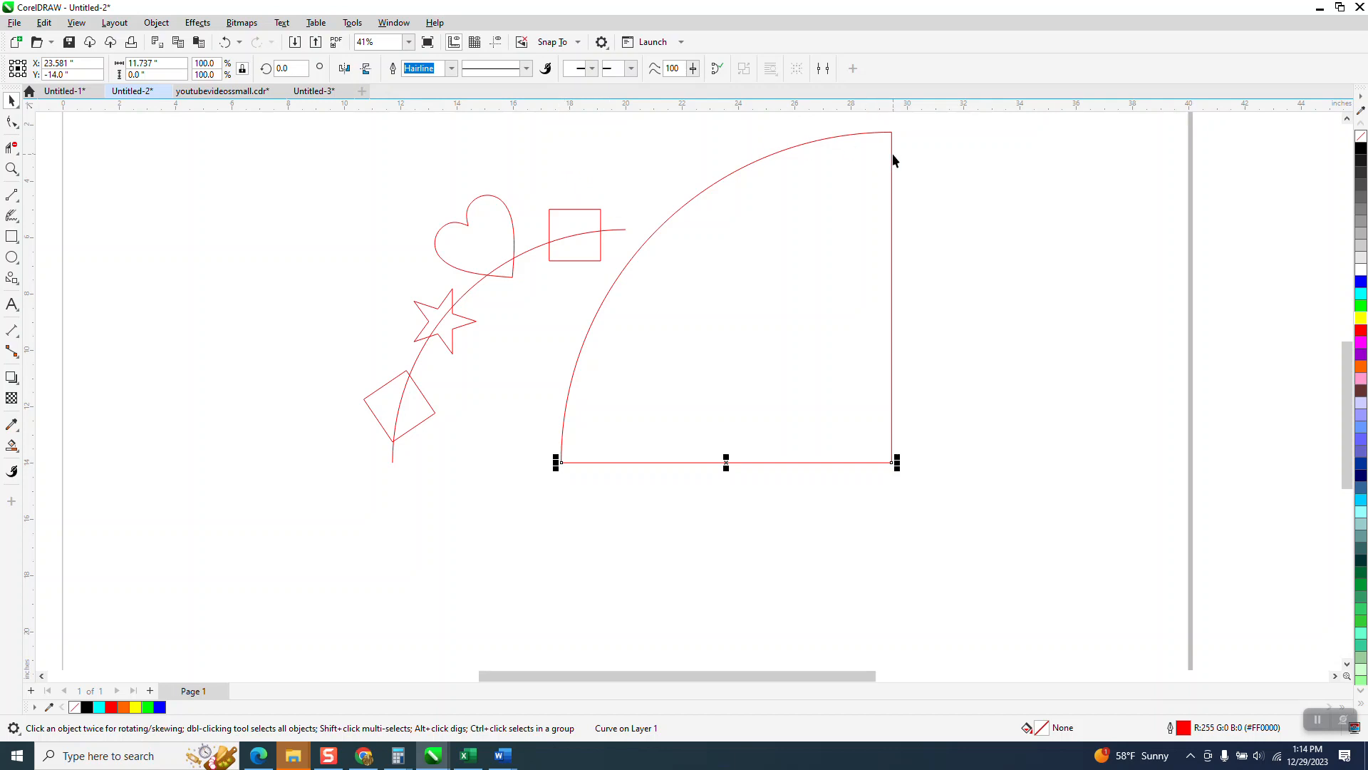
key(Right)
click(891, 187)
key(Right)
click(823, 141)
key(Right)
scroll(840, 240, down, 1)
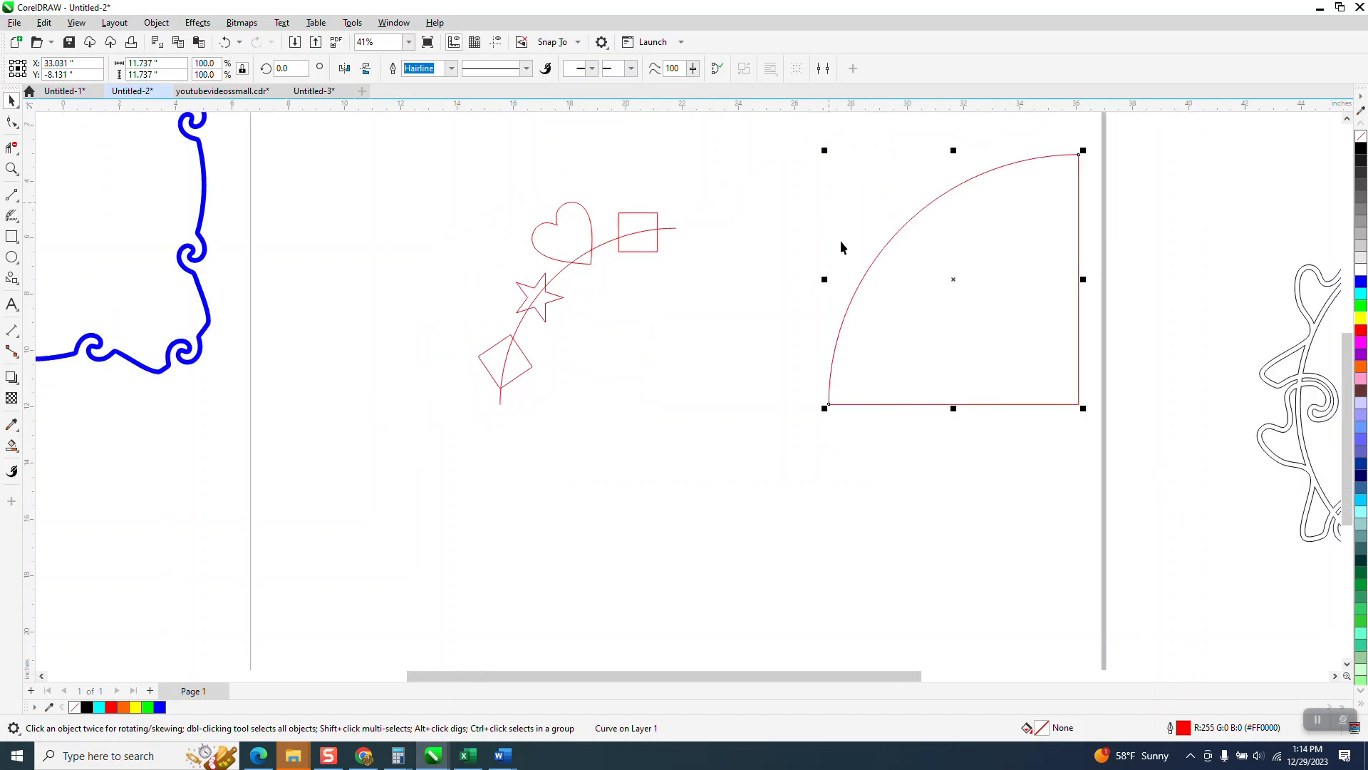
- Weld the inner arc with the squares, heart and star into one curve, and set its outline width to 12 pt
drag(438, 158, 745, 431)
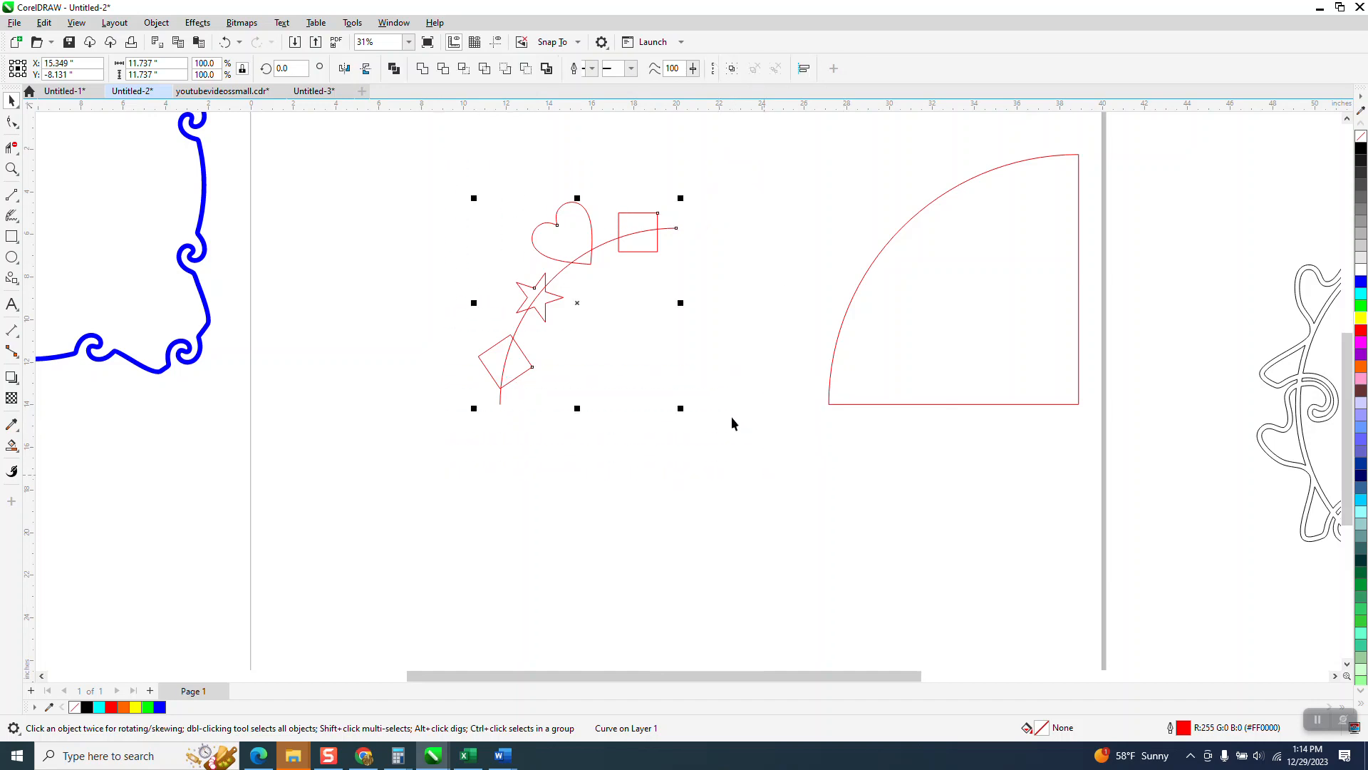
click(422, 69)
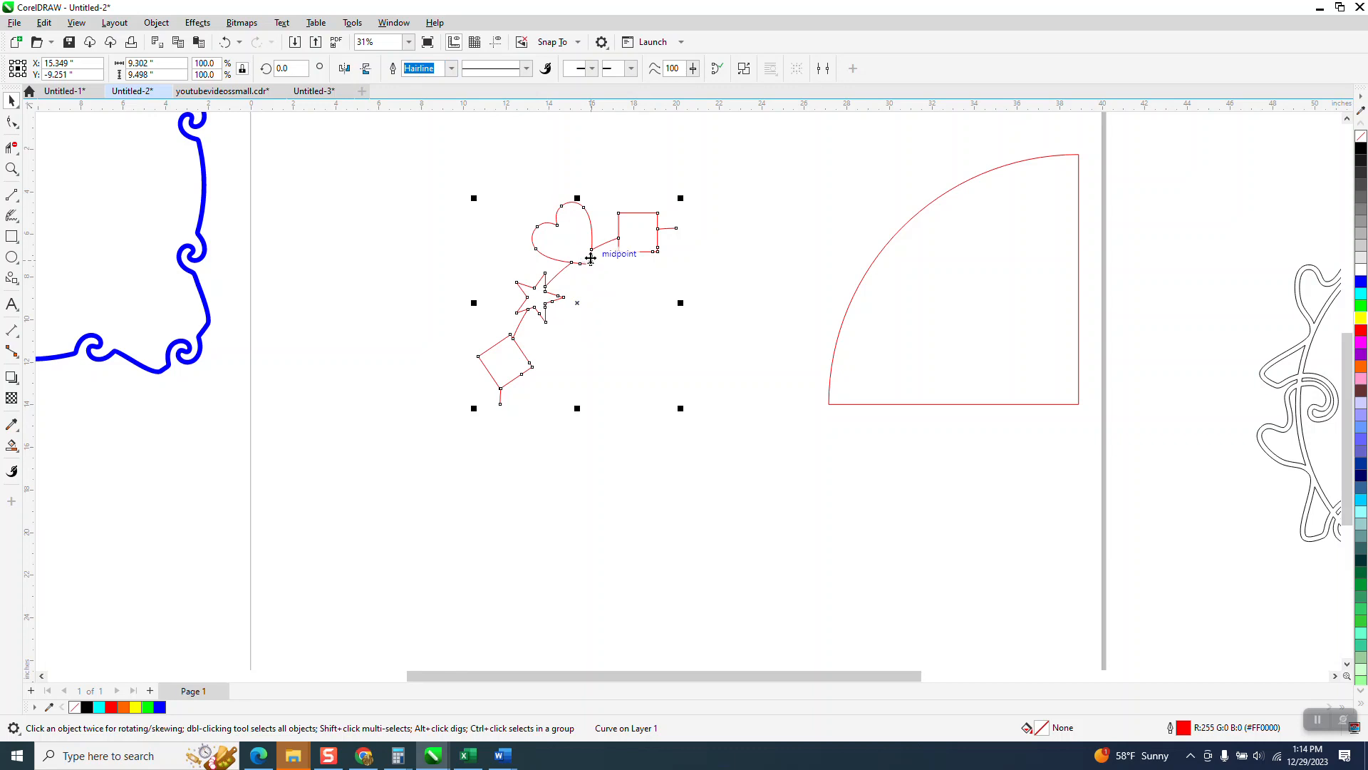
click(451, 69)
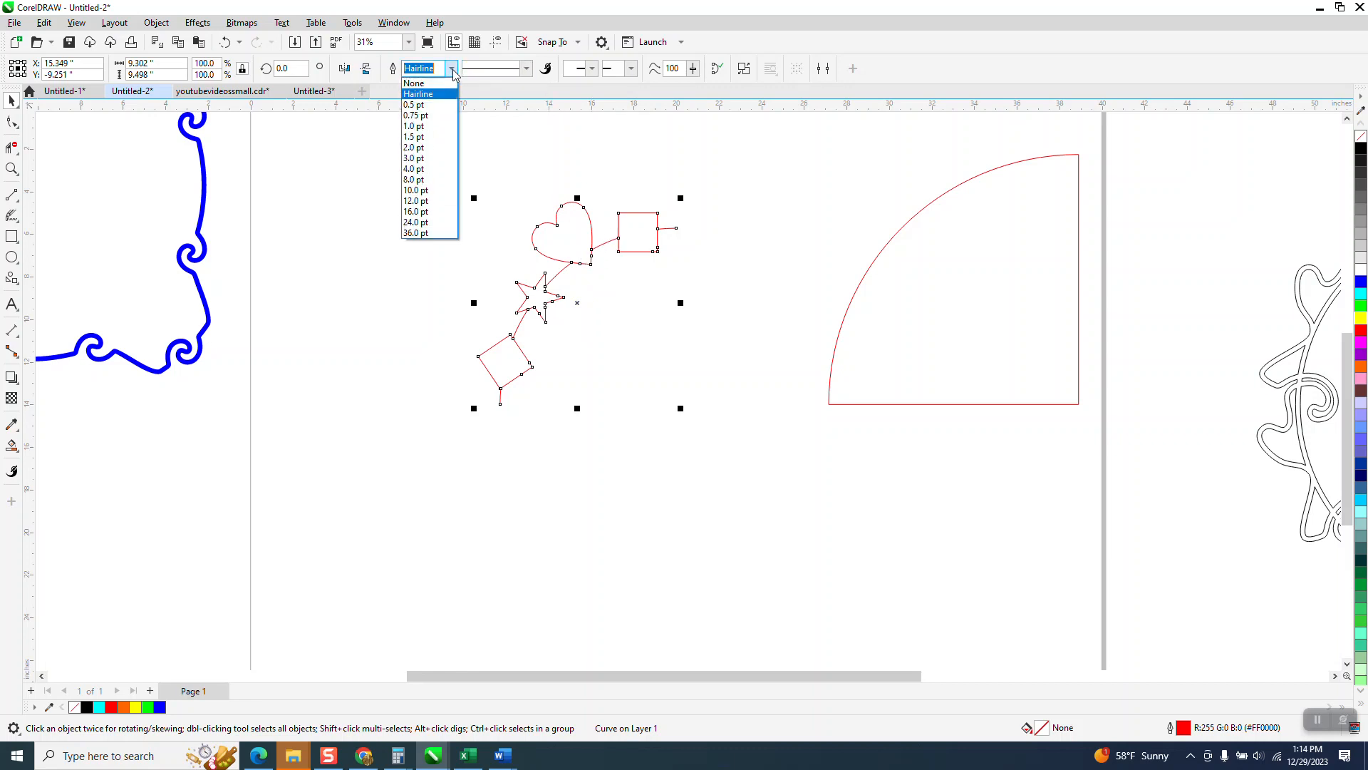
click(417, 211)
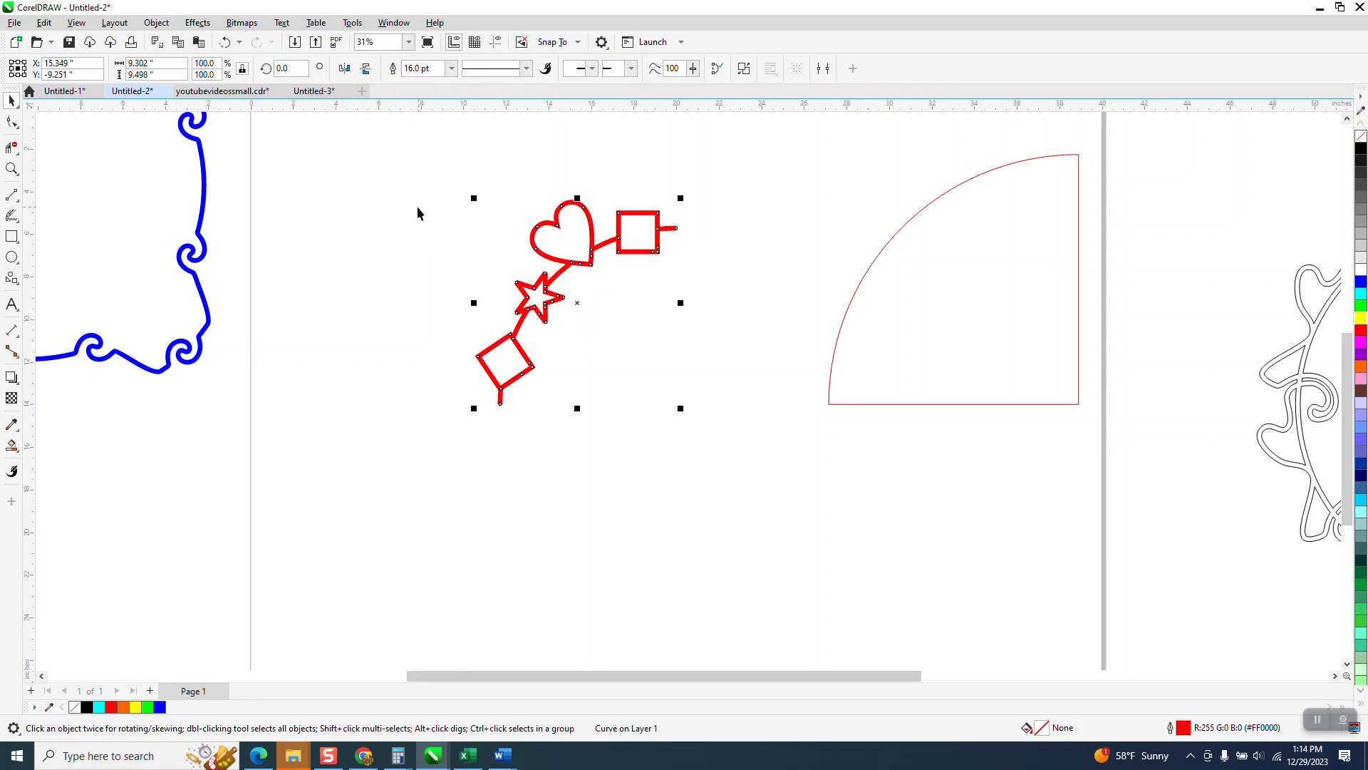
click(451, 69)
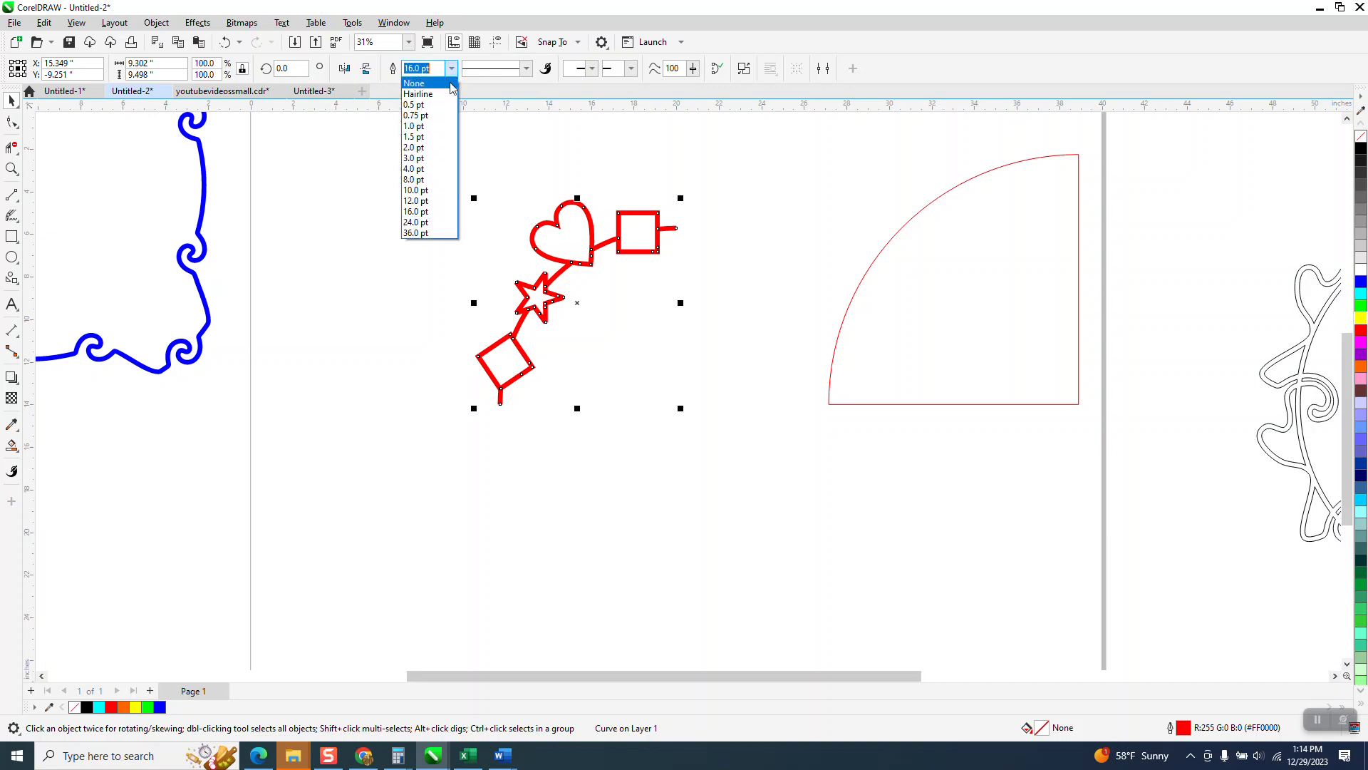
click(427, 202)
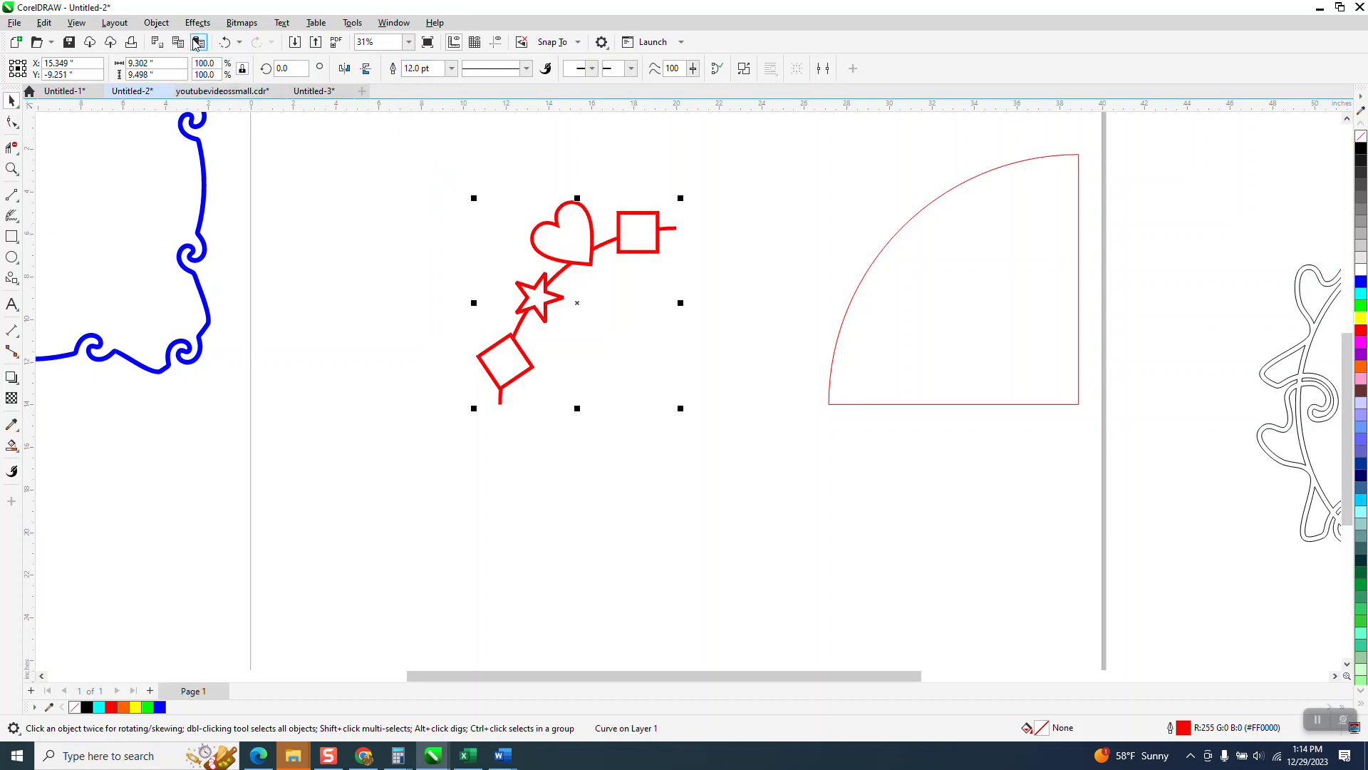
- Convert the welded curve's outline to an object, remove its red fill, and give it a black hairline outline
click(156, 22)
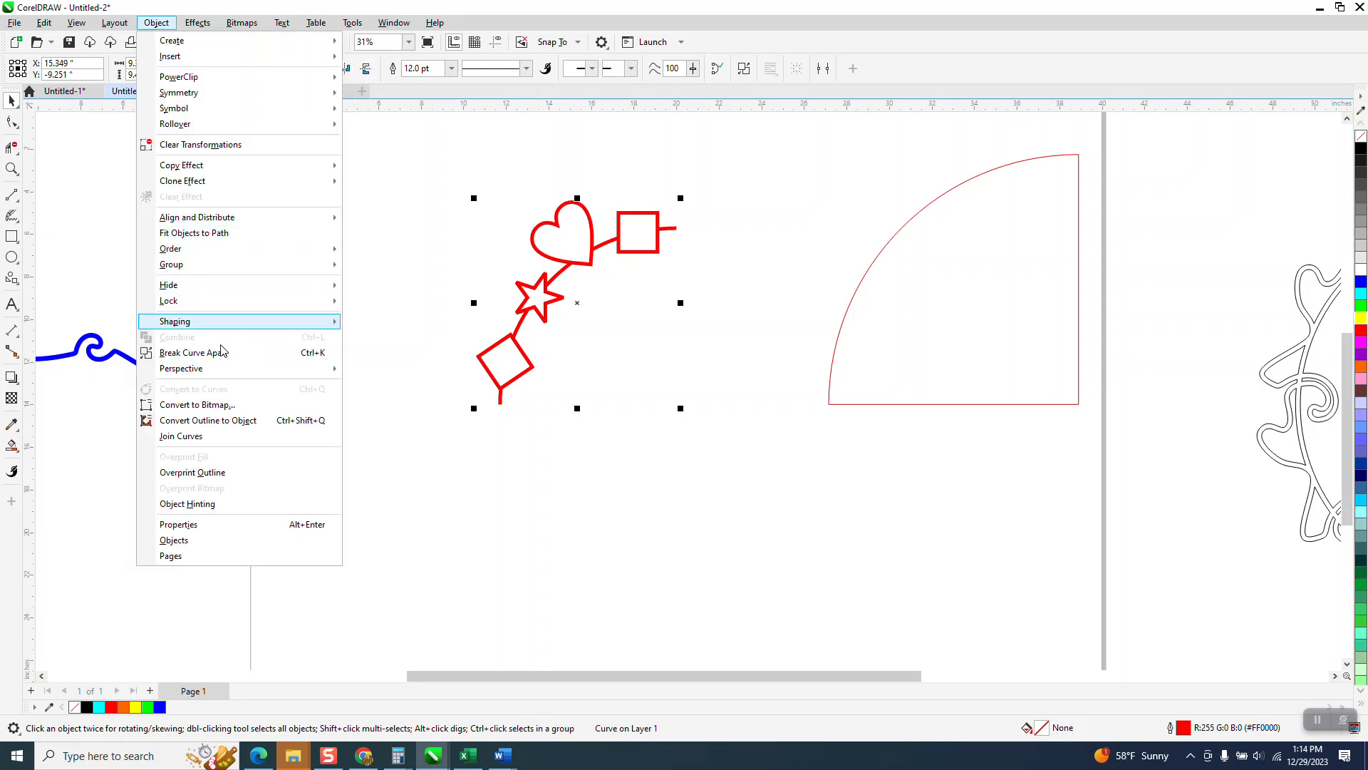
click(228, 422)
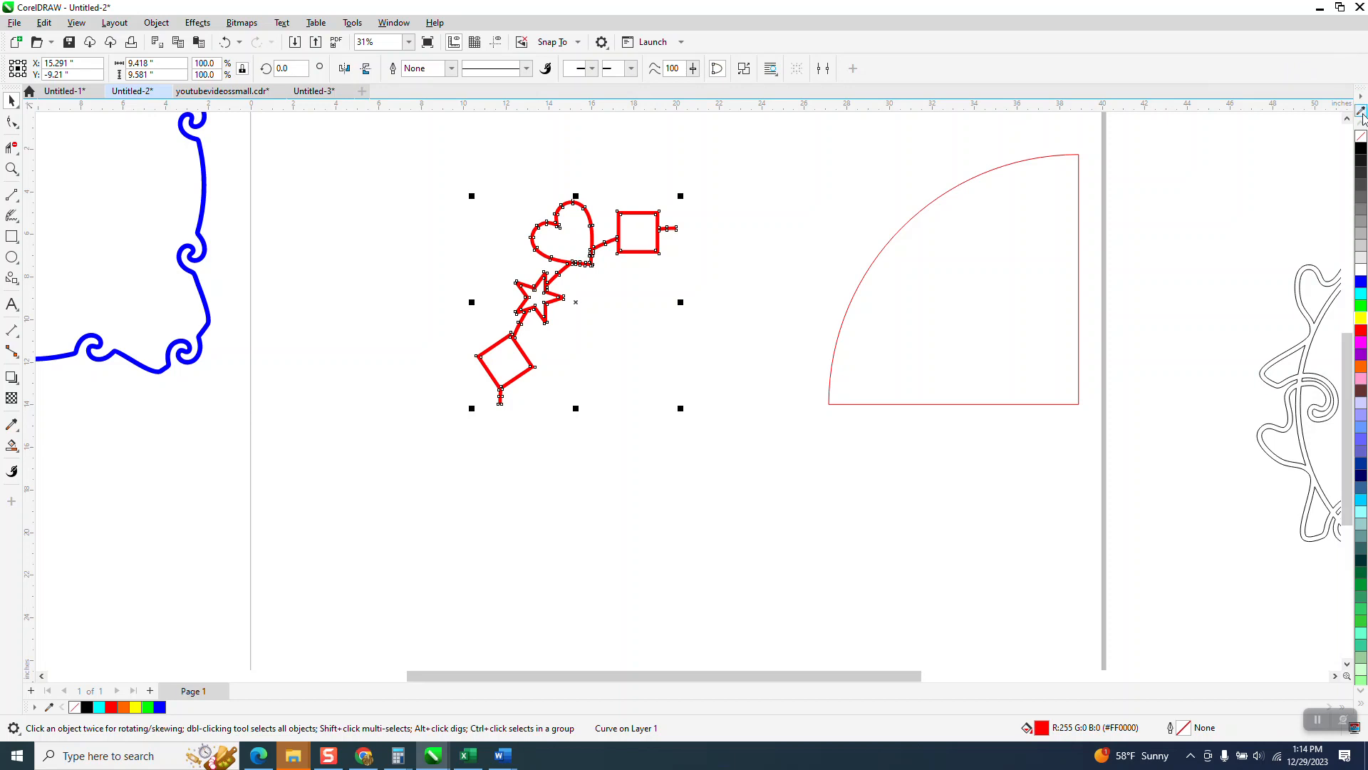
click(1358, 134)
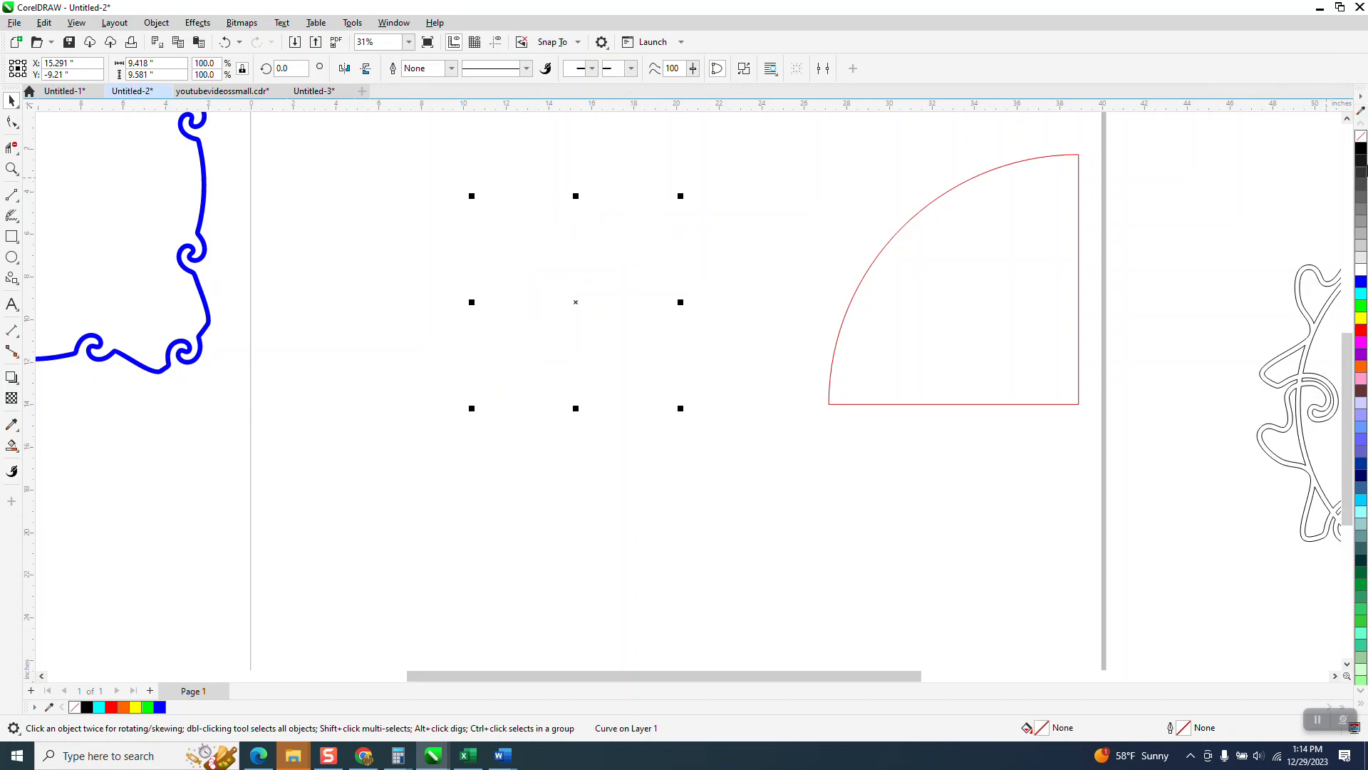
right_click(1360, 148)
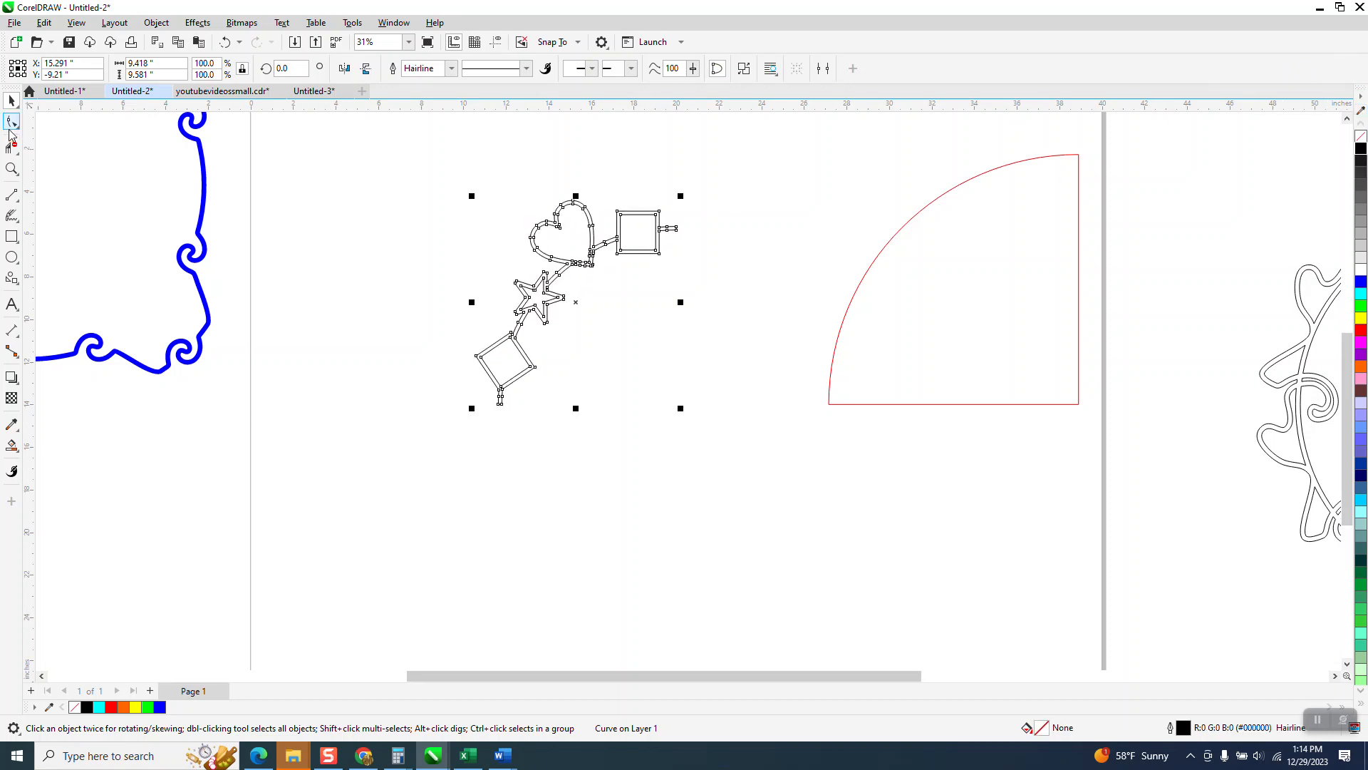
click(12, 169)
drag(512, 213, 808, 341)
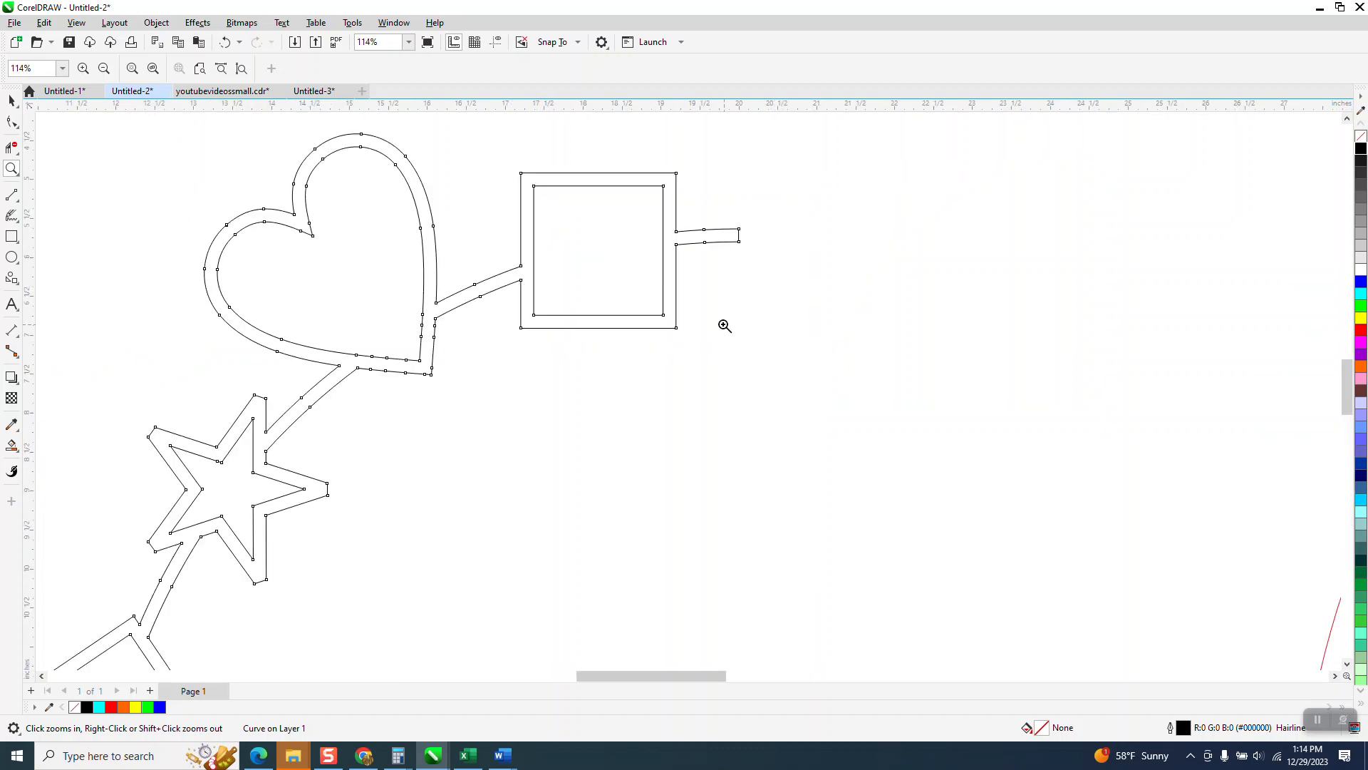
right_click(536, 196)
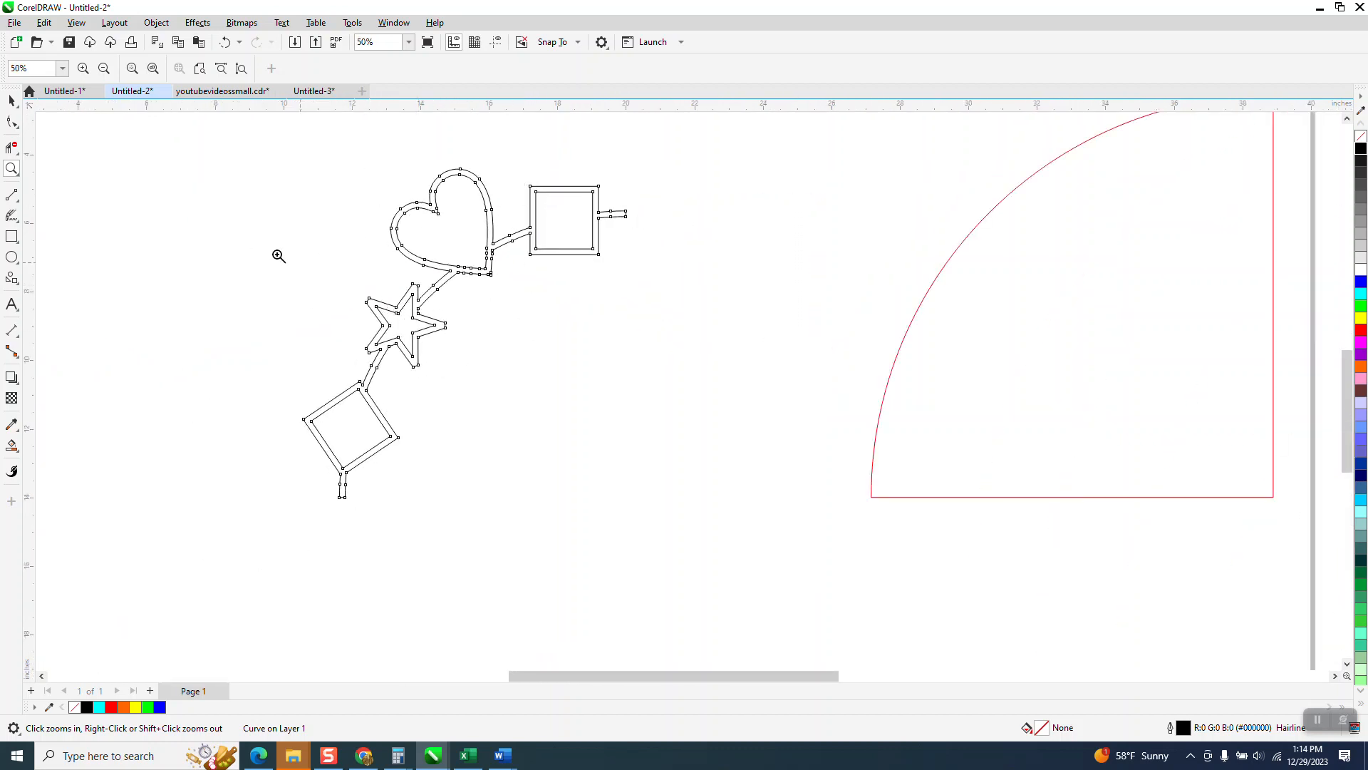
- Add three copies of the quarter piece, each rotated another 90° about its lower inner corner, to form a full ring
click(9, 97)
scroll(189, 276, down, 1)
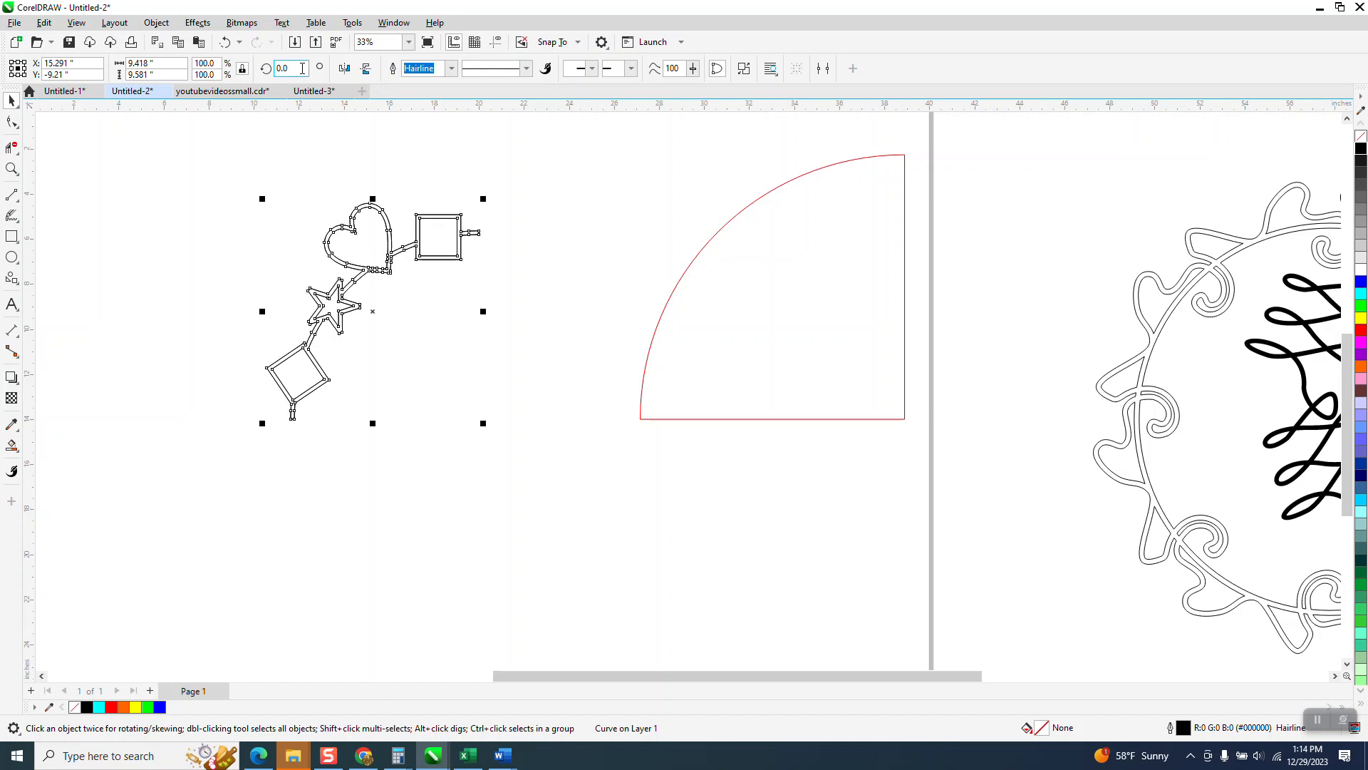
text(90)
key(Return)
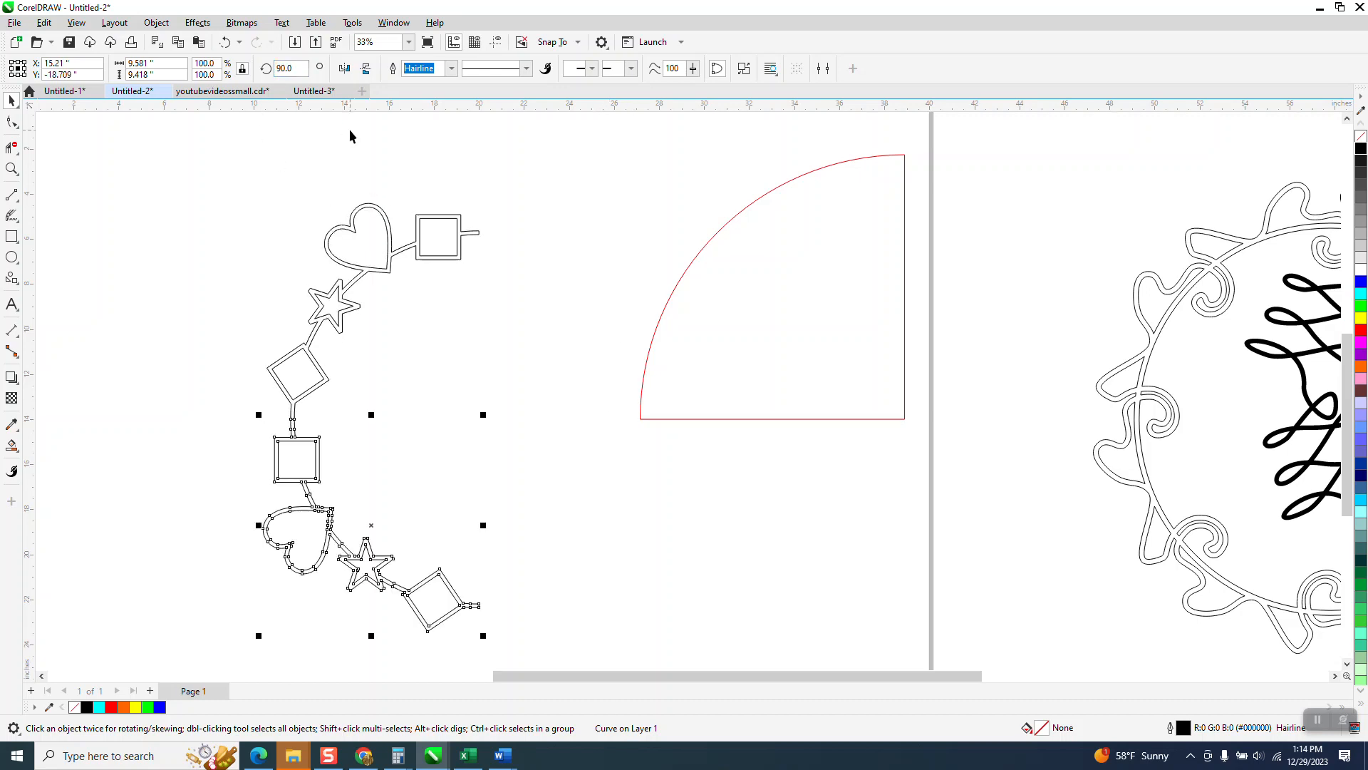
key(ctrl+r)
key(ctrl+r)
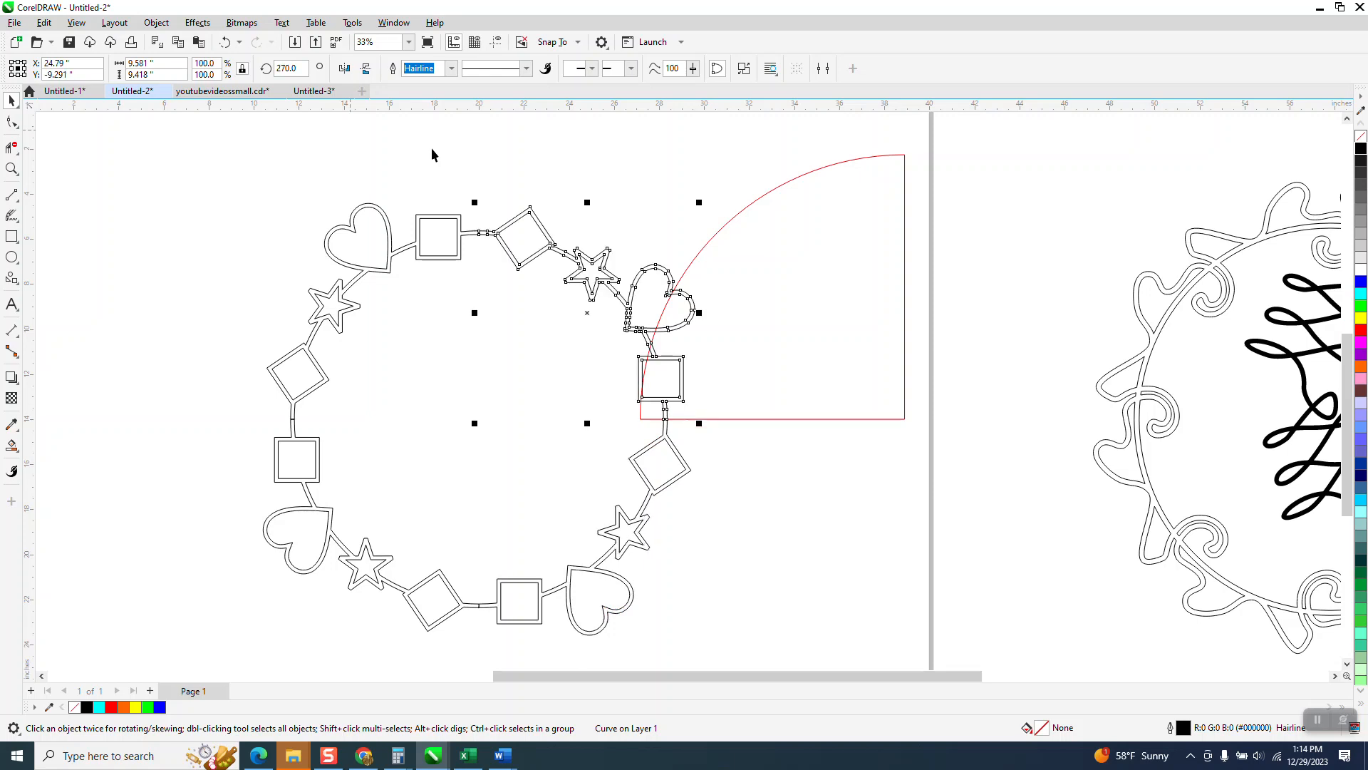
- Nudge the leftover red arc and its two straight edges right by one 9.45-inch step, clear of the ring
drag(743, 204, 1009, 194)
drag(613, 156, 935, 439)
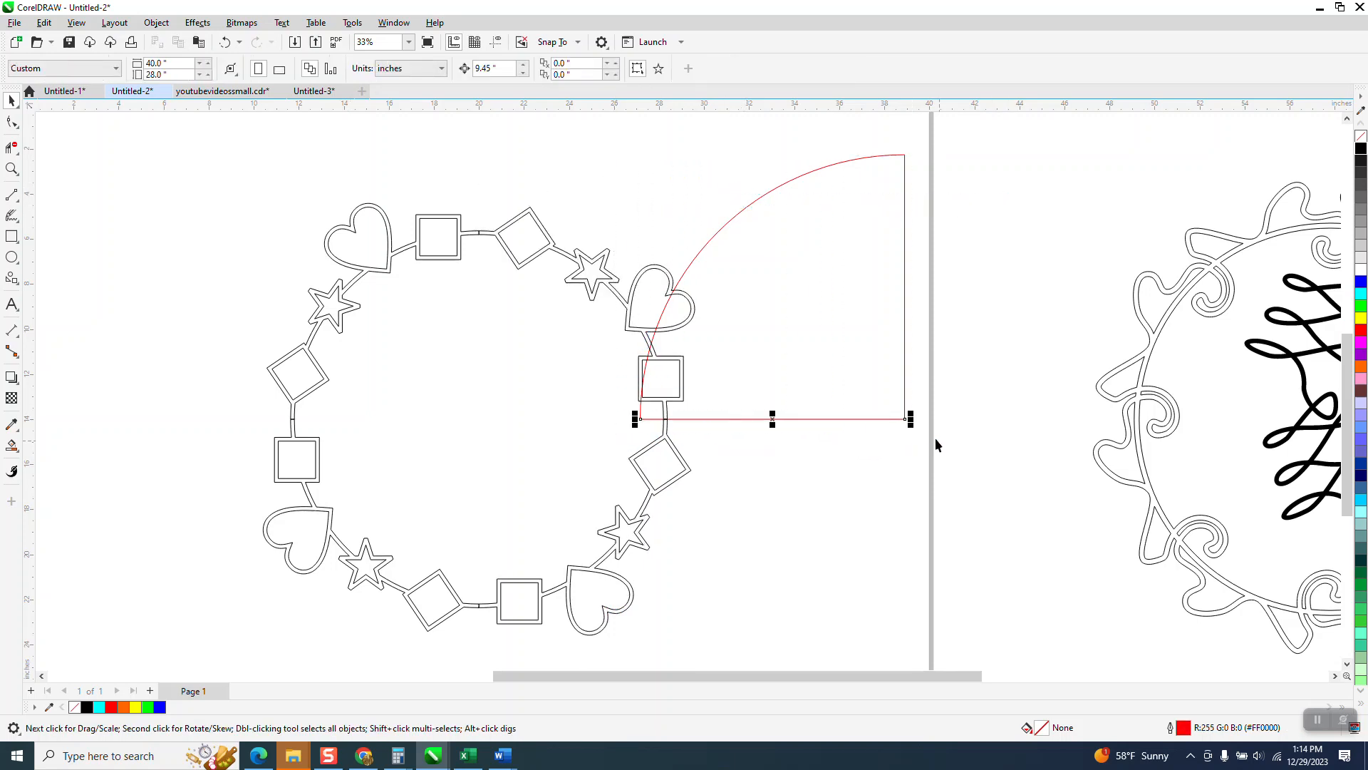
key(Right)
click(903, 300)
key(Right)
click(782, 187)
key(Right)
- Duplicate the four-piece ring and nudge the copy three 9.45-inch steps right and three down, off the page
scroll(780, 184, down, 2)
drag(499, 196, 782, 467)
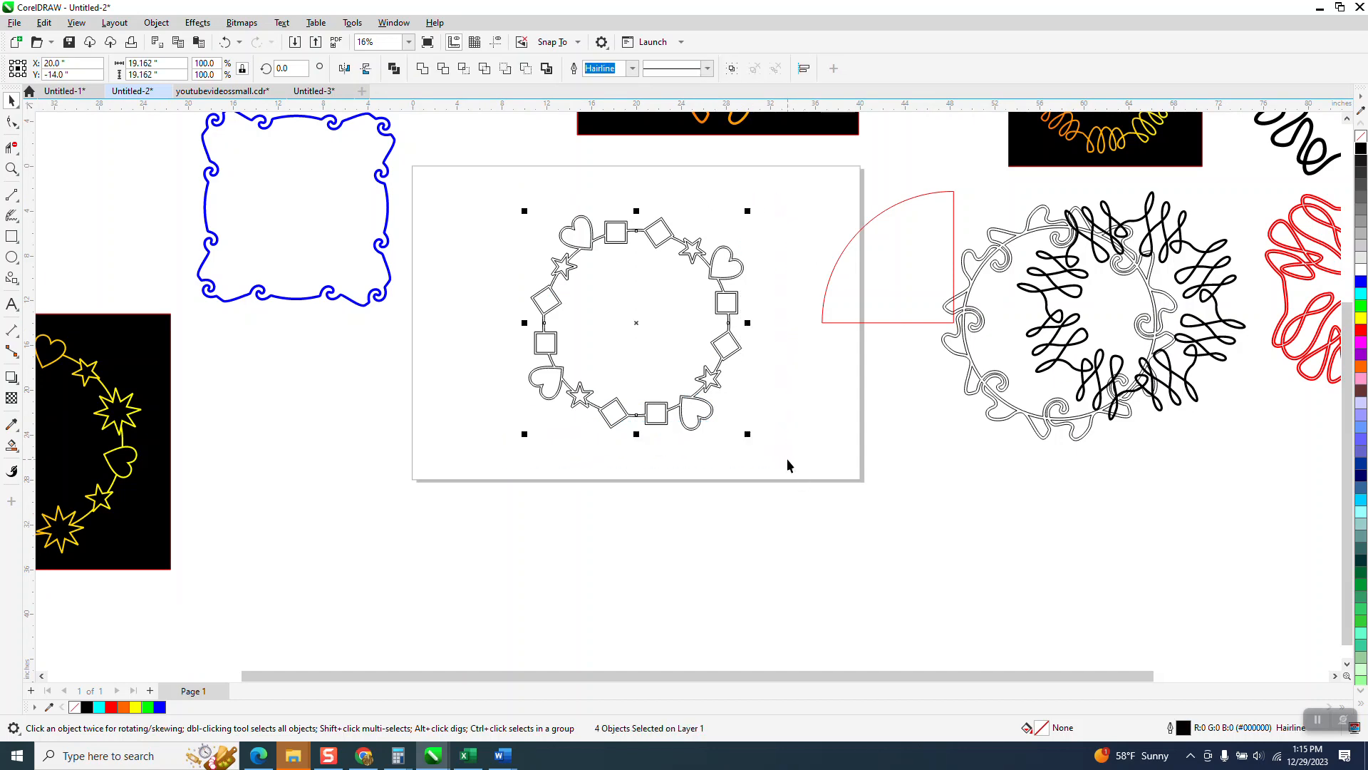
key(ctrl+d)
key(Right)
key(Right)
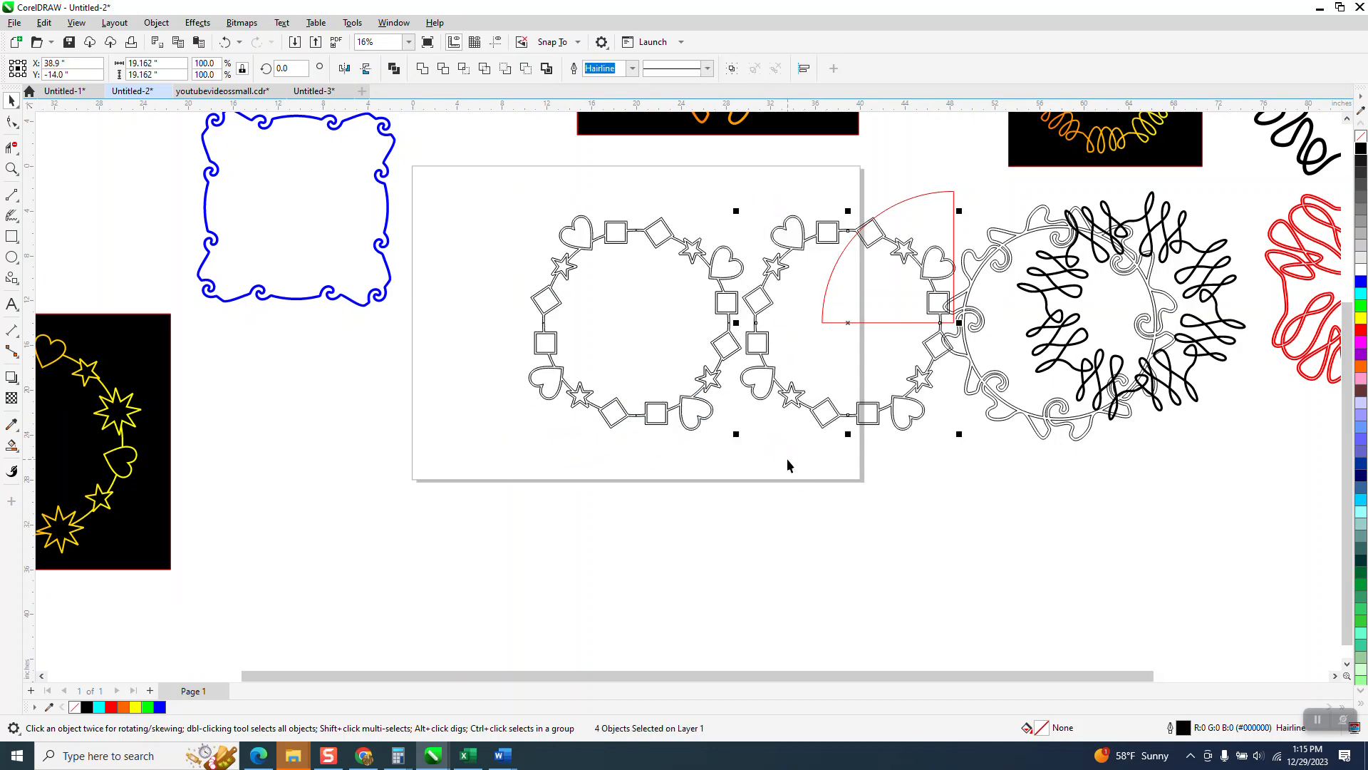
key(Down)
key(Down)
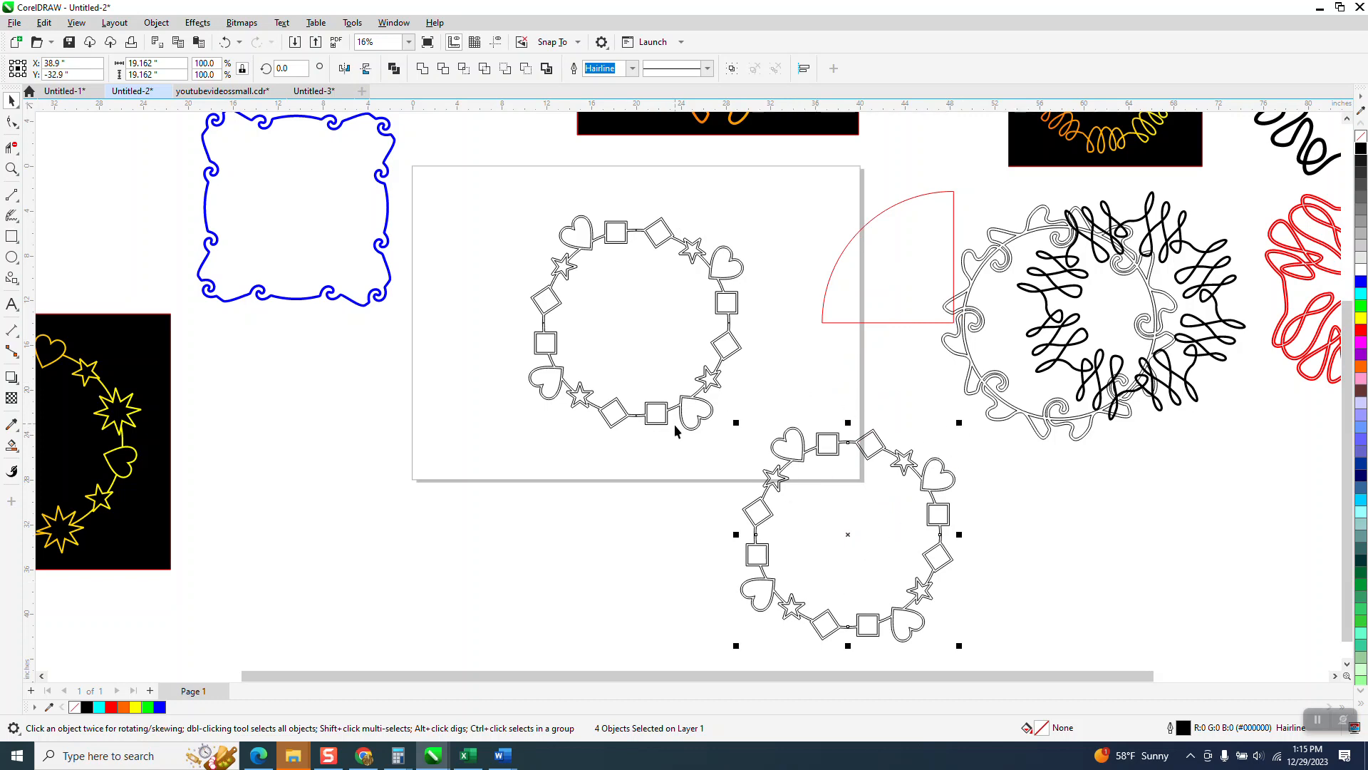
key(Right)
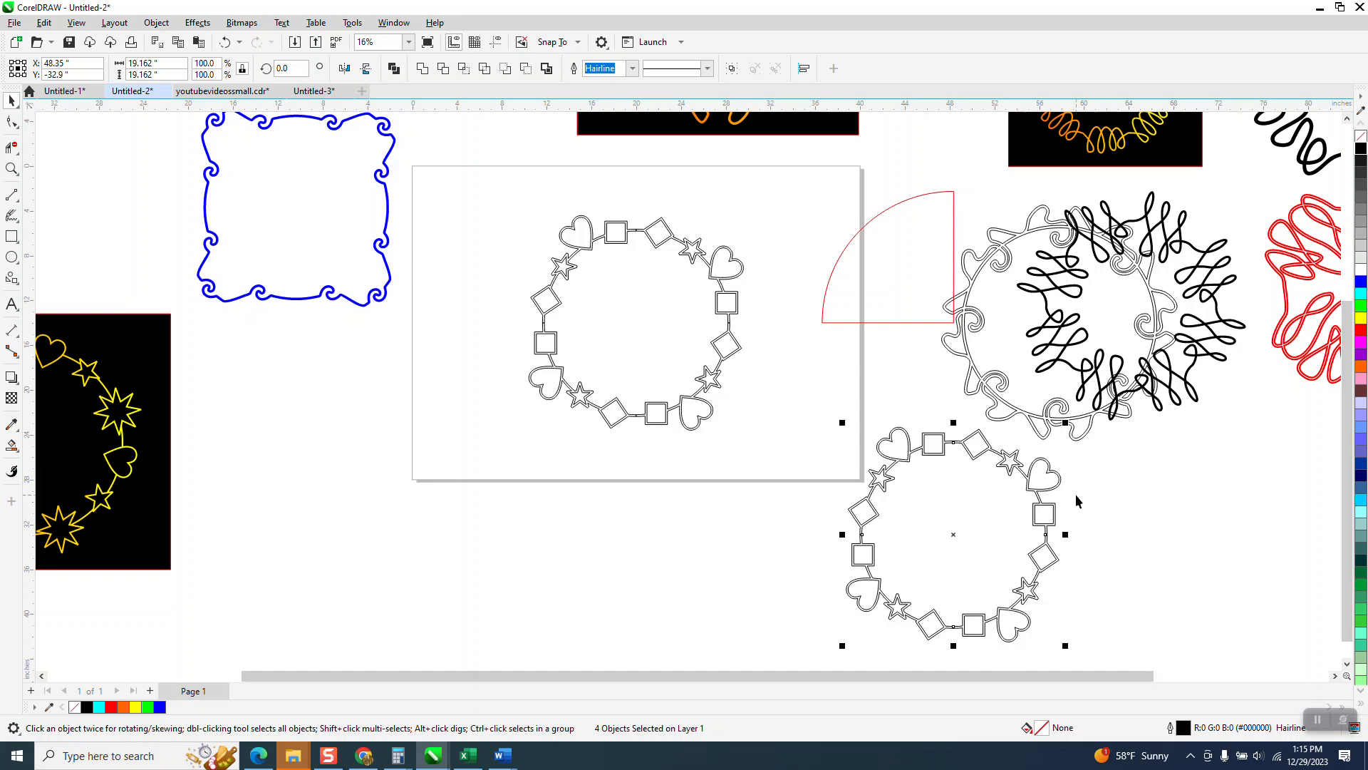
key(Down)
- Weld the four pieces of the ring copy below the page into one curve
scroll(850, 483, down, 1)
drag(808, 476, 1056, 658)
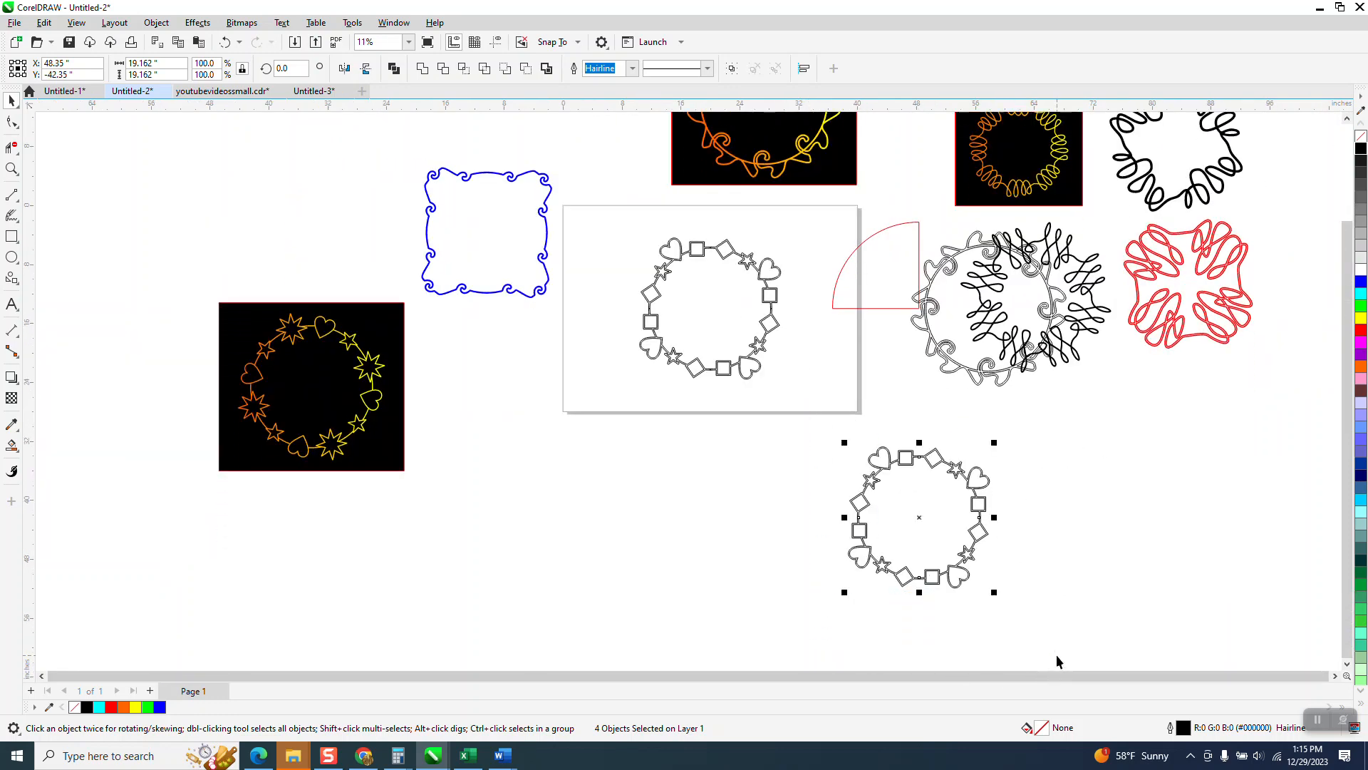
click(422, 68)
- Center the four unwelded pieces of the original ring on the page so that they overlap
drag(622, 219, 835, 411)
key(p)
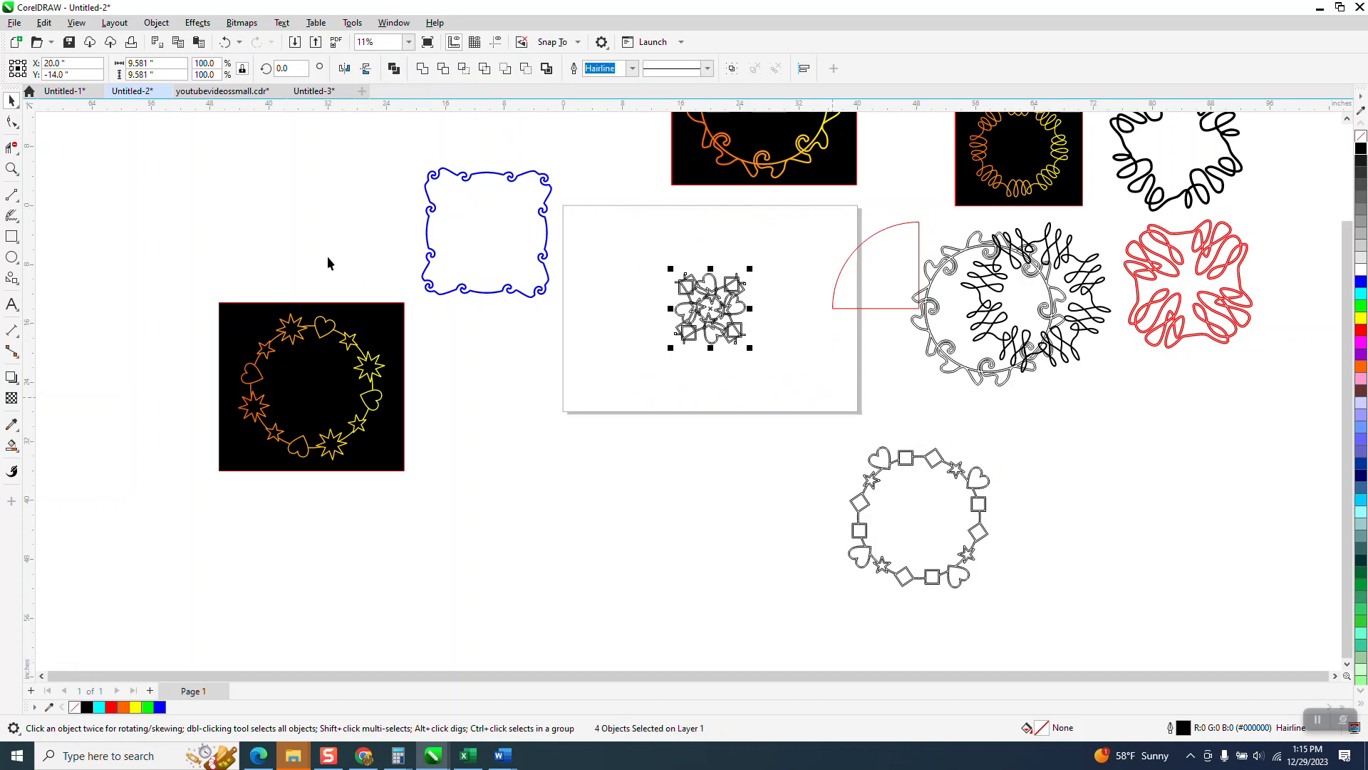
click(11, 169)
drag(584, 253, 812, 384)
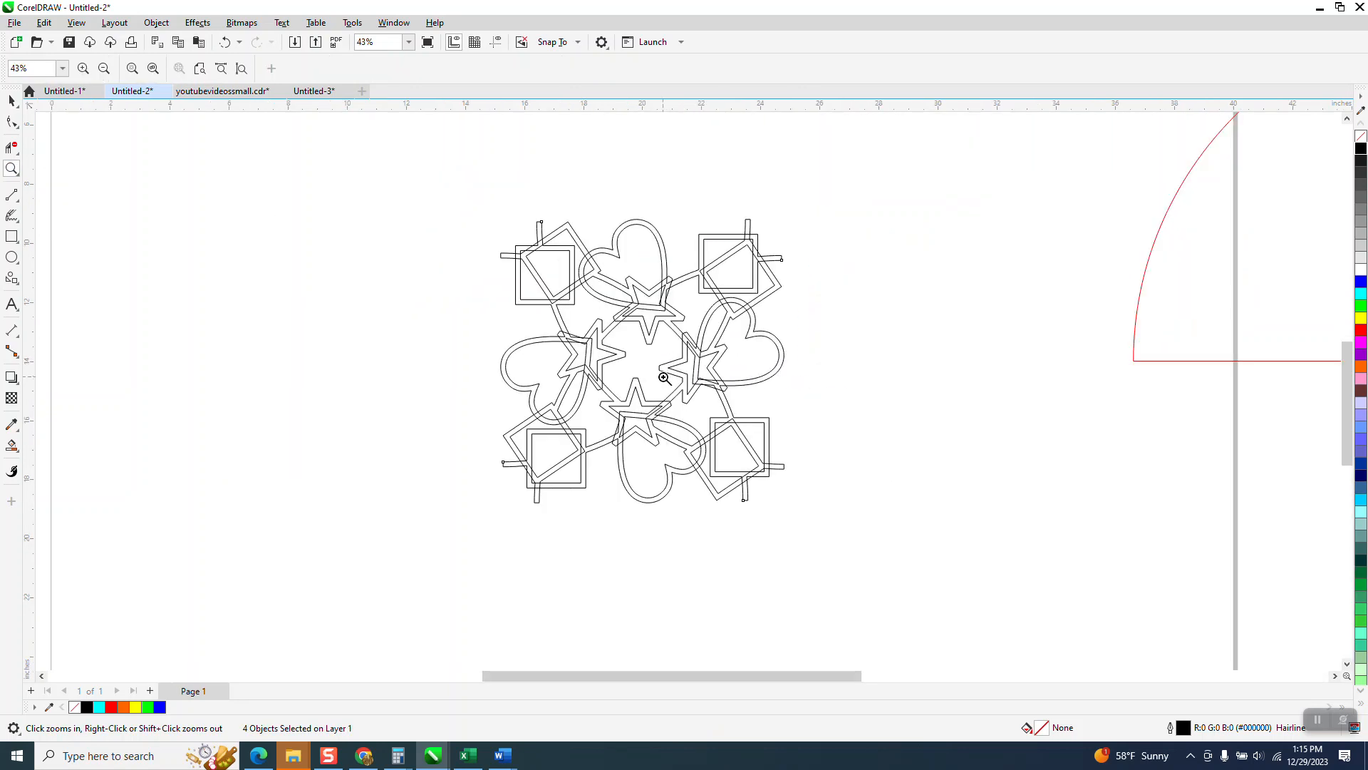
- Weld the four overlapping pieces into one curve and fill its band black with Smart Fill, without an outline
click(11, 100)
drag(442, 195, 938, 568)
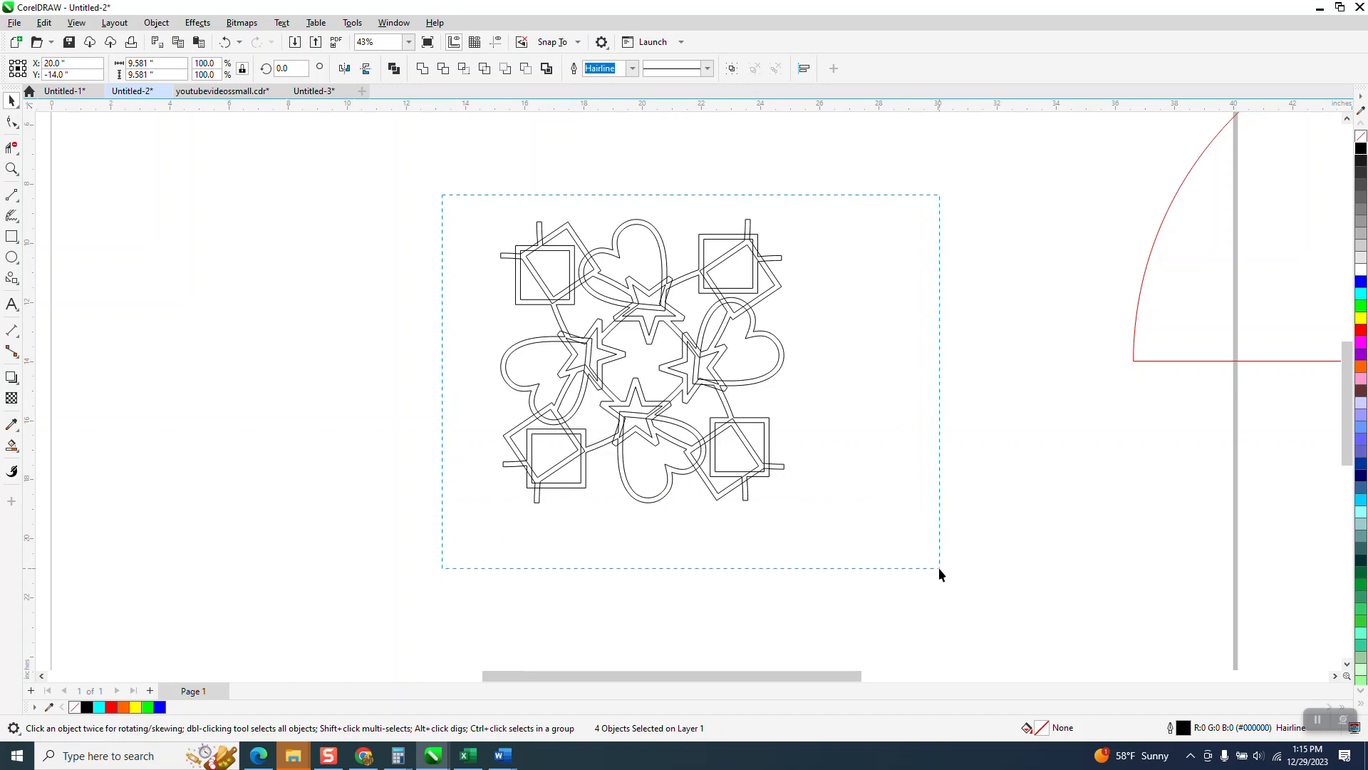
click(420, 69)
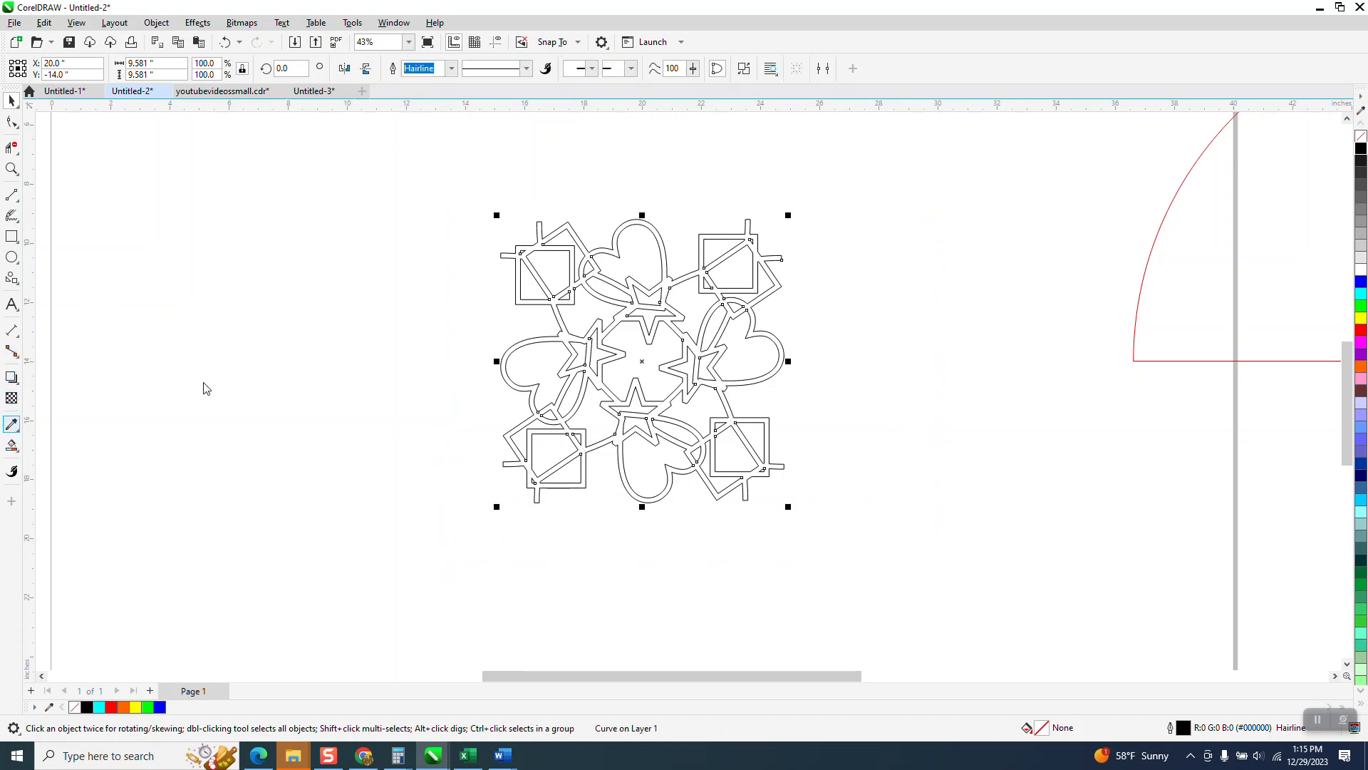
click(11, 445)
click(754, 236)
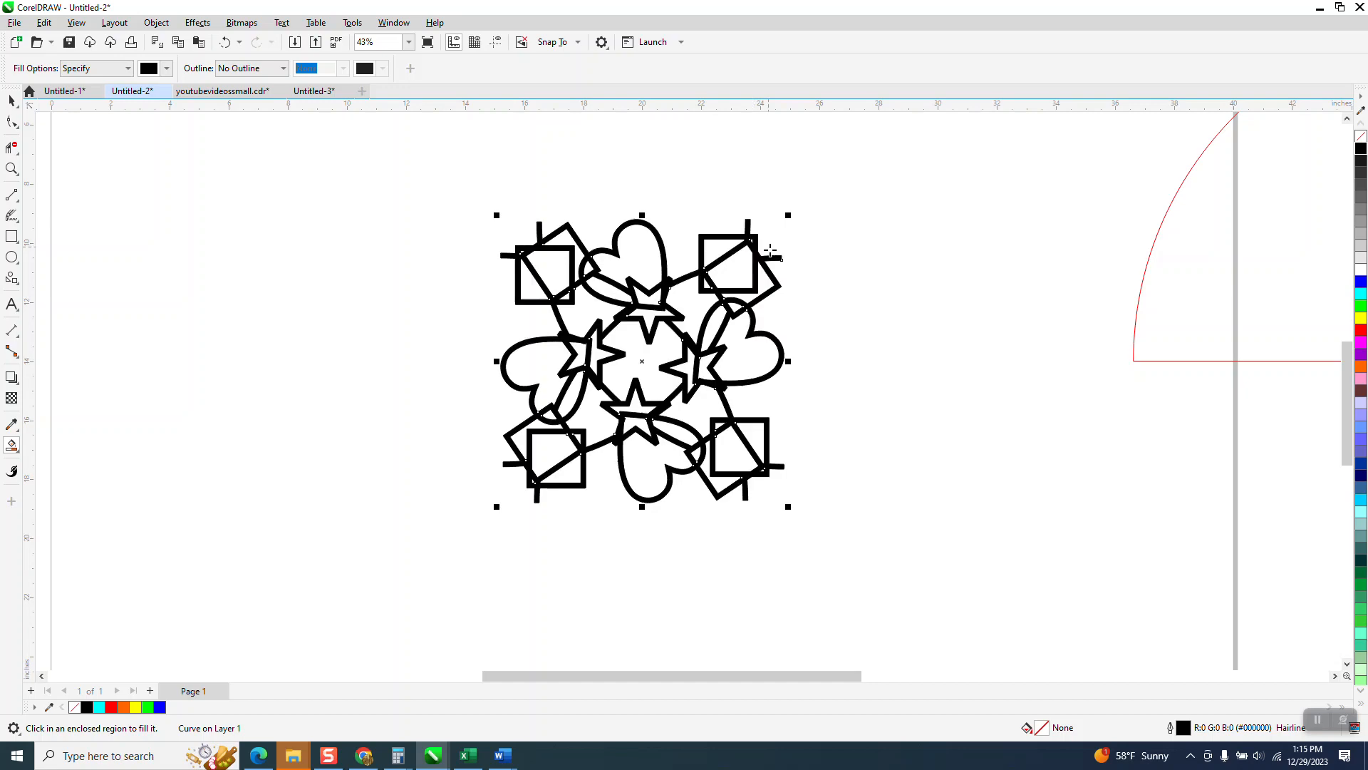
- Delete the black filled pattern and the hairline curve beneath it from the page
click(7, 99)
scroll(504, 362, down, 3)
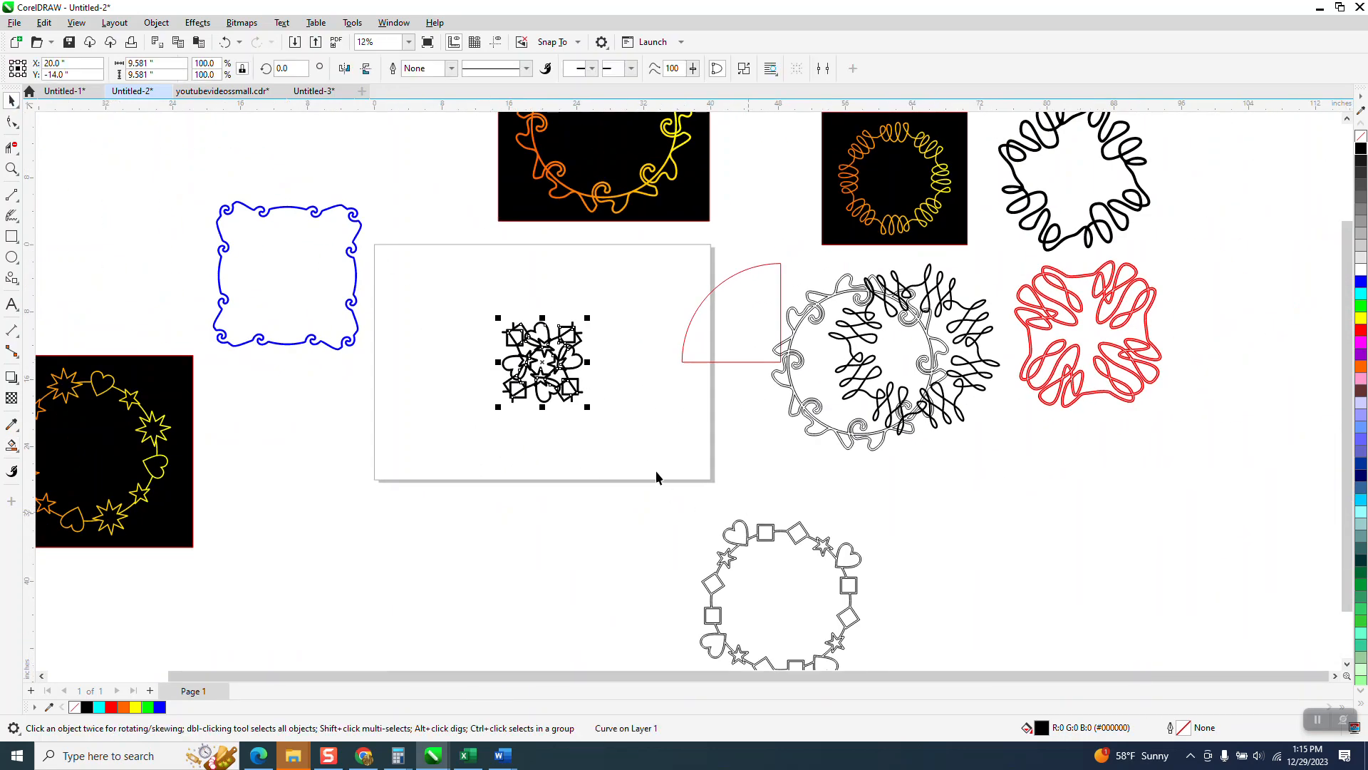
drag(452, 281, 706, 471)
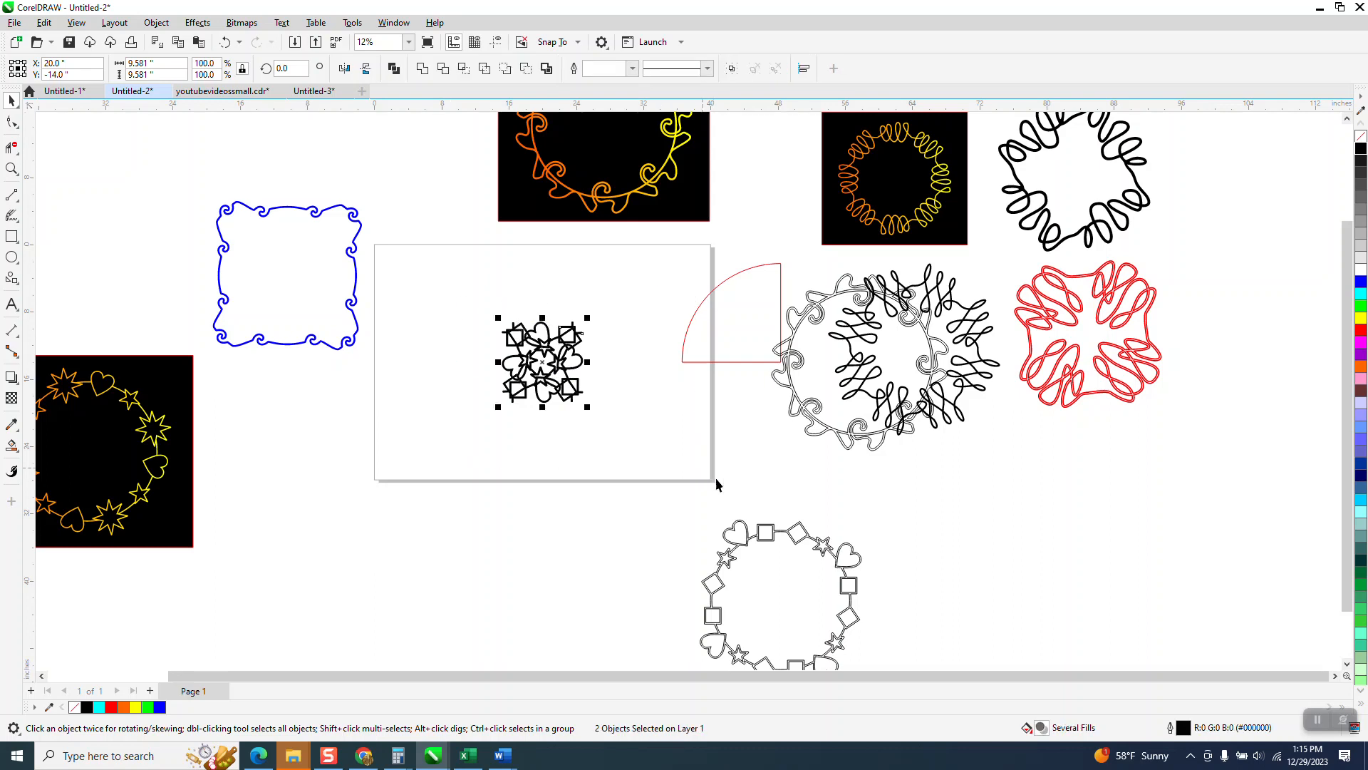
key(Delete)
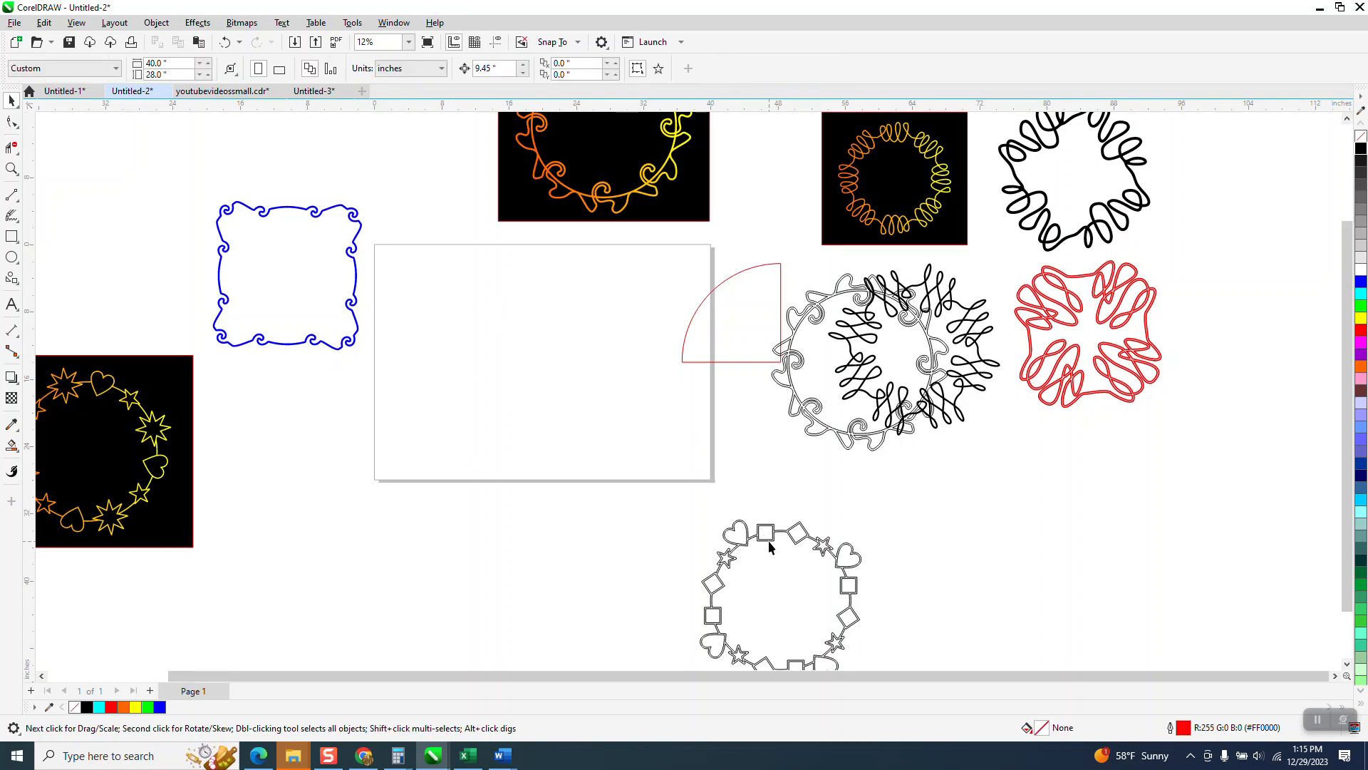
- Center the welded ring on the page and fill its band black with Smart Fill, without an outline
click(770, 541)
key(p)
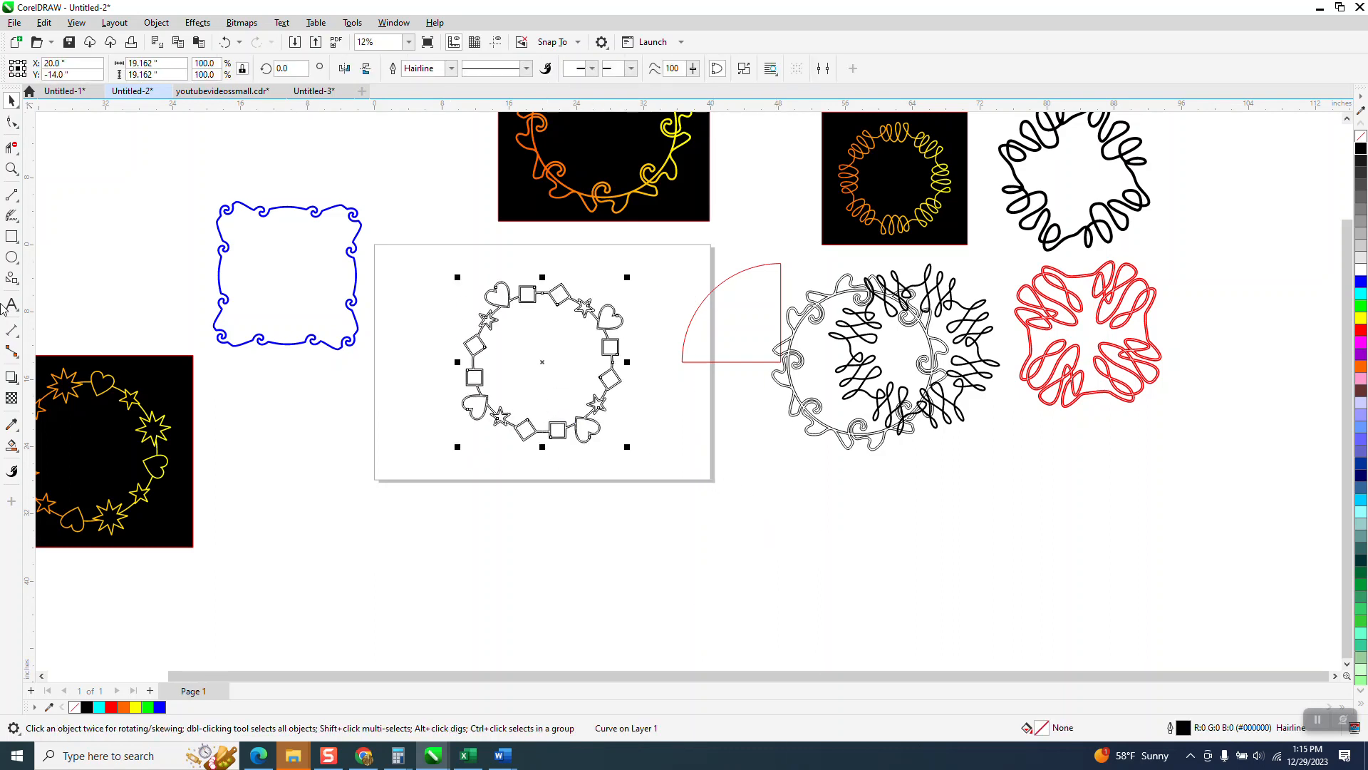
click(13, 169)
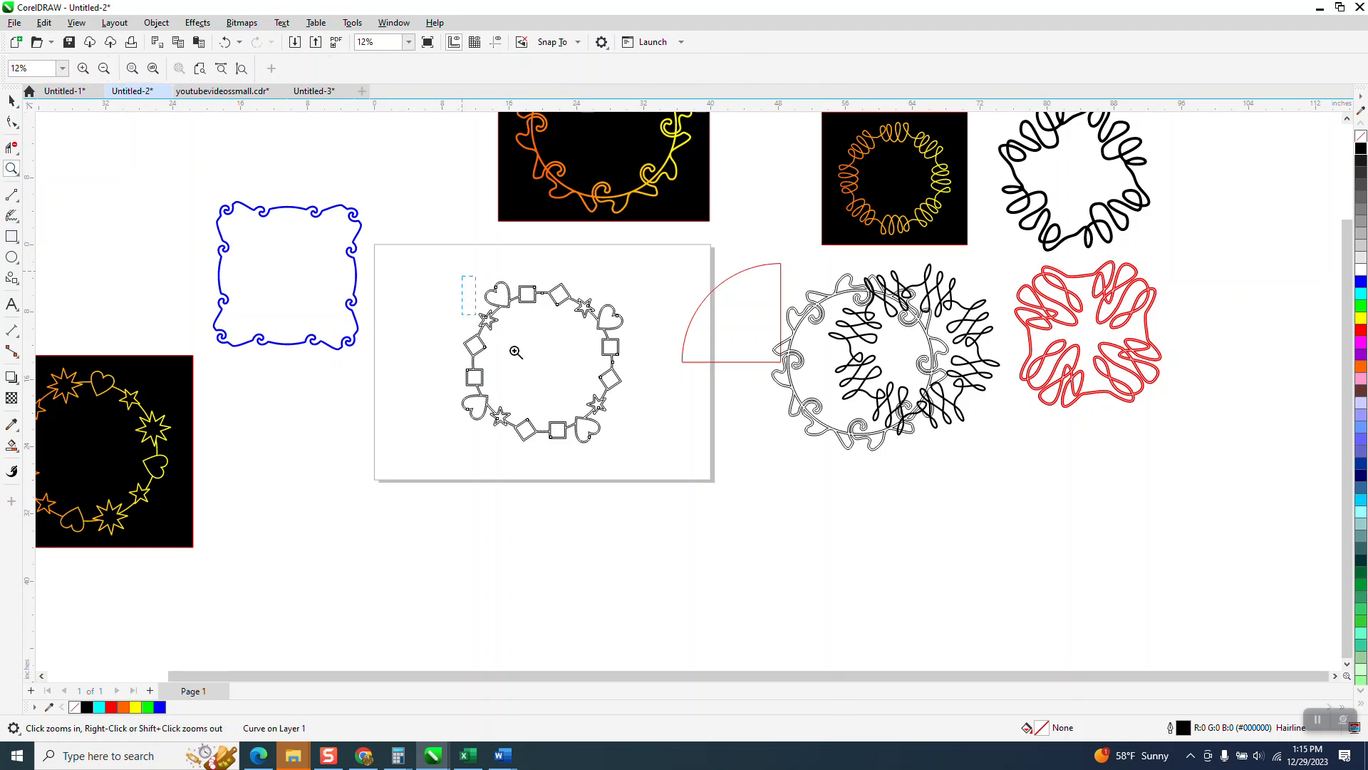
drag(516, 351, 738, 483)
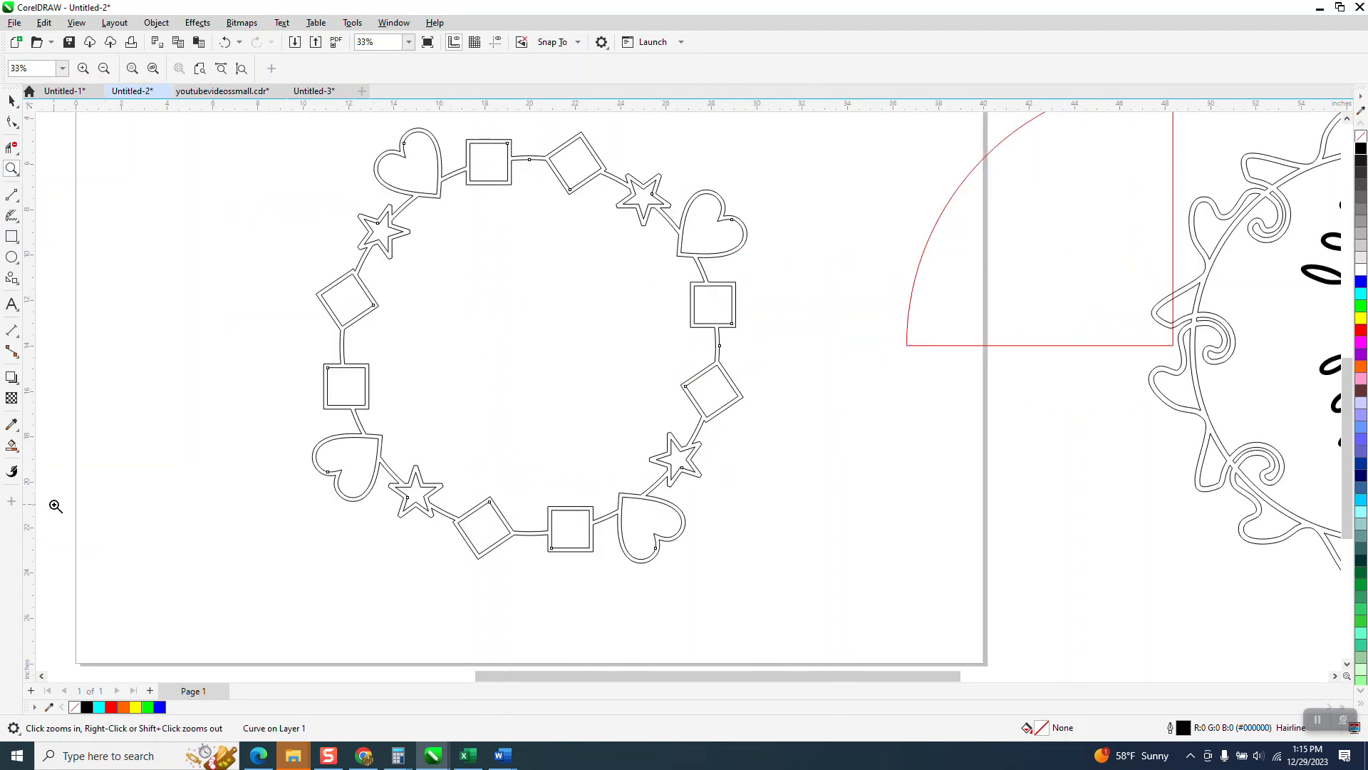
click(12, 446)
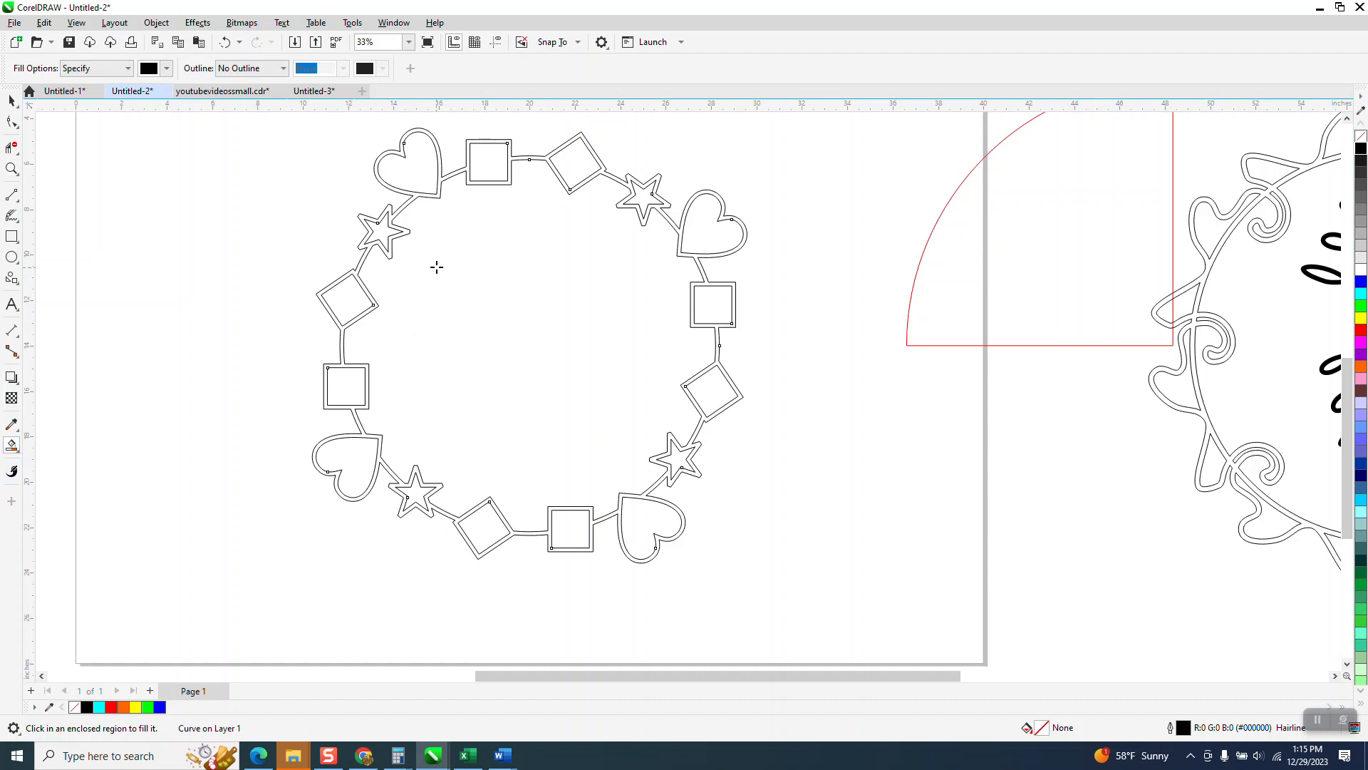
click(487, 141)
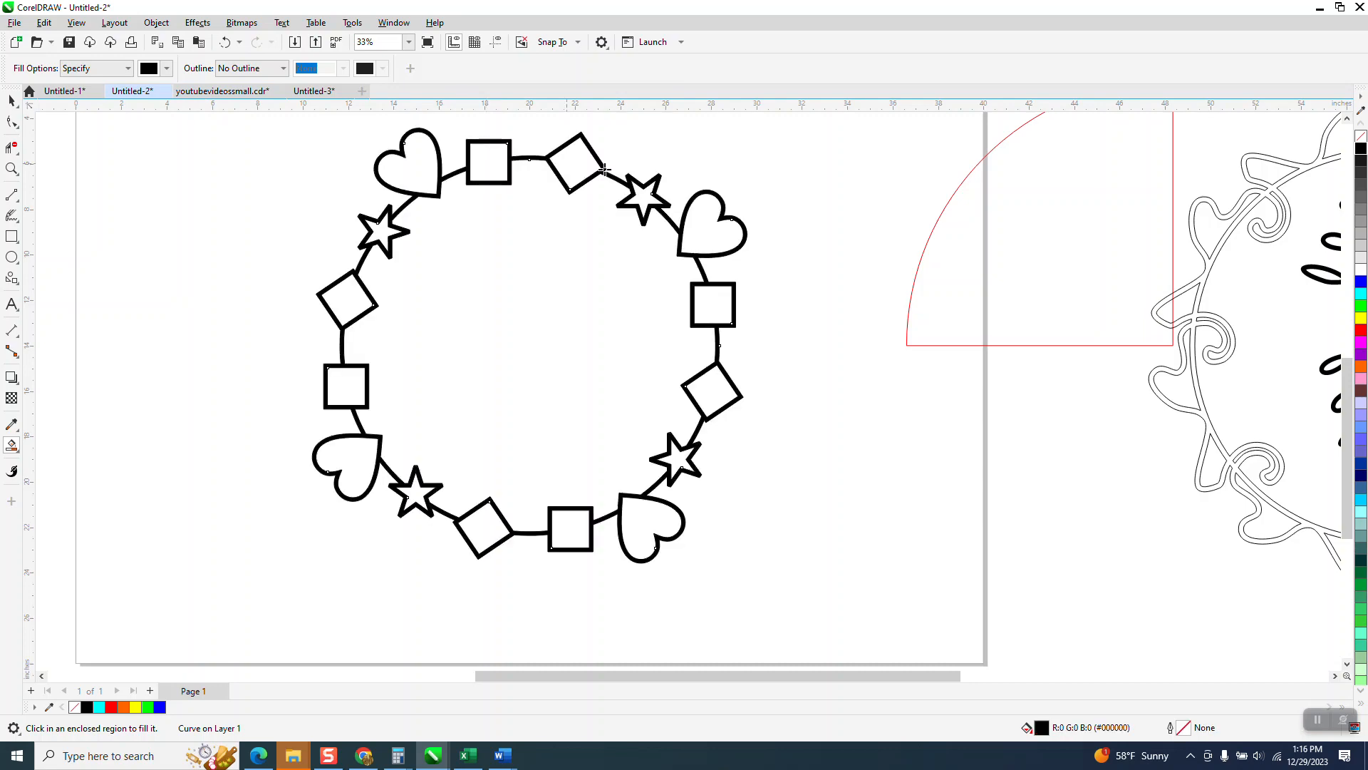
- Recolor the filled ring orange (#FF6600) and nudge it down two 9.45-inch steps, off the hairline ring
click(1361, 367)
scroll(1211, 313, down, 3)
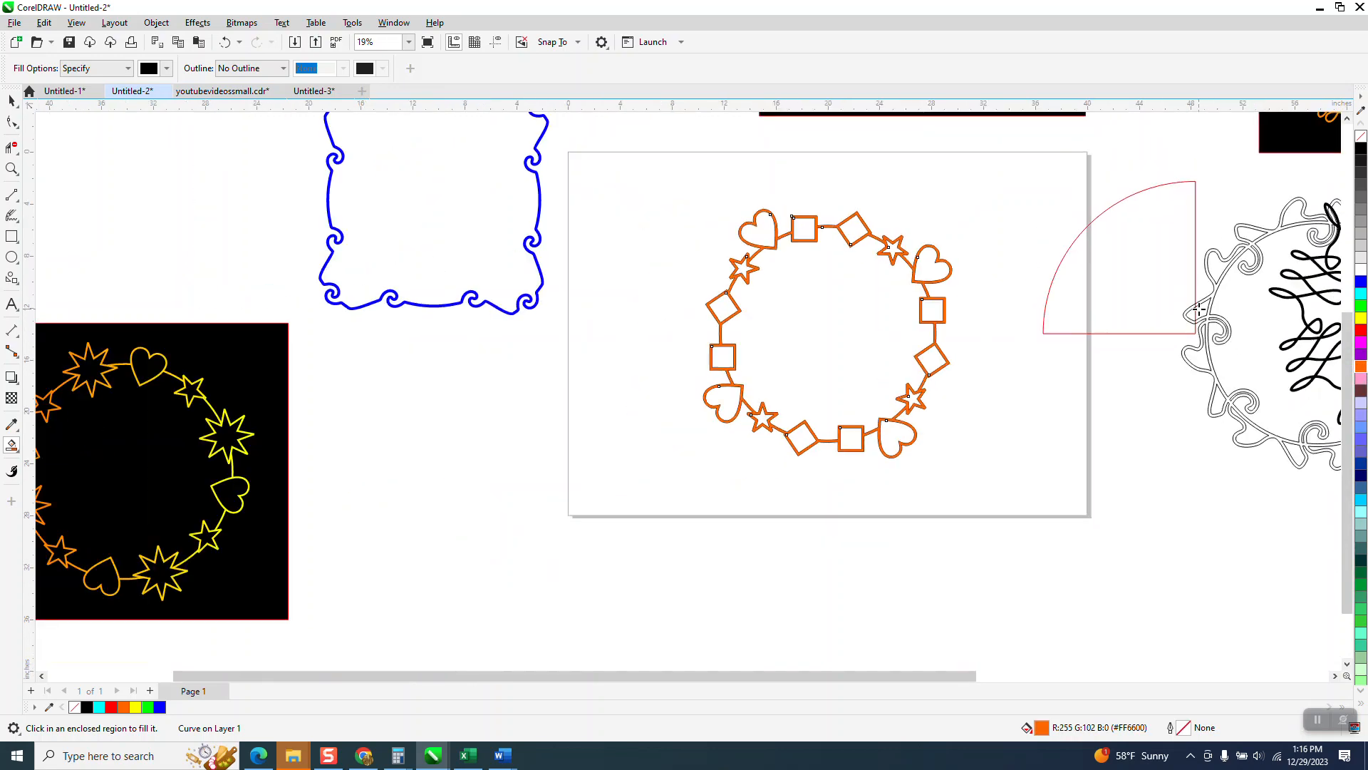
key(Down)
key(Down)
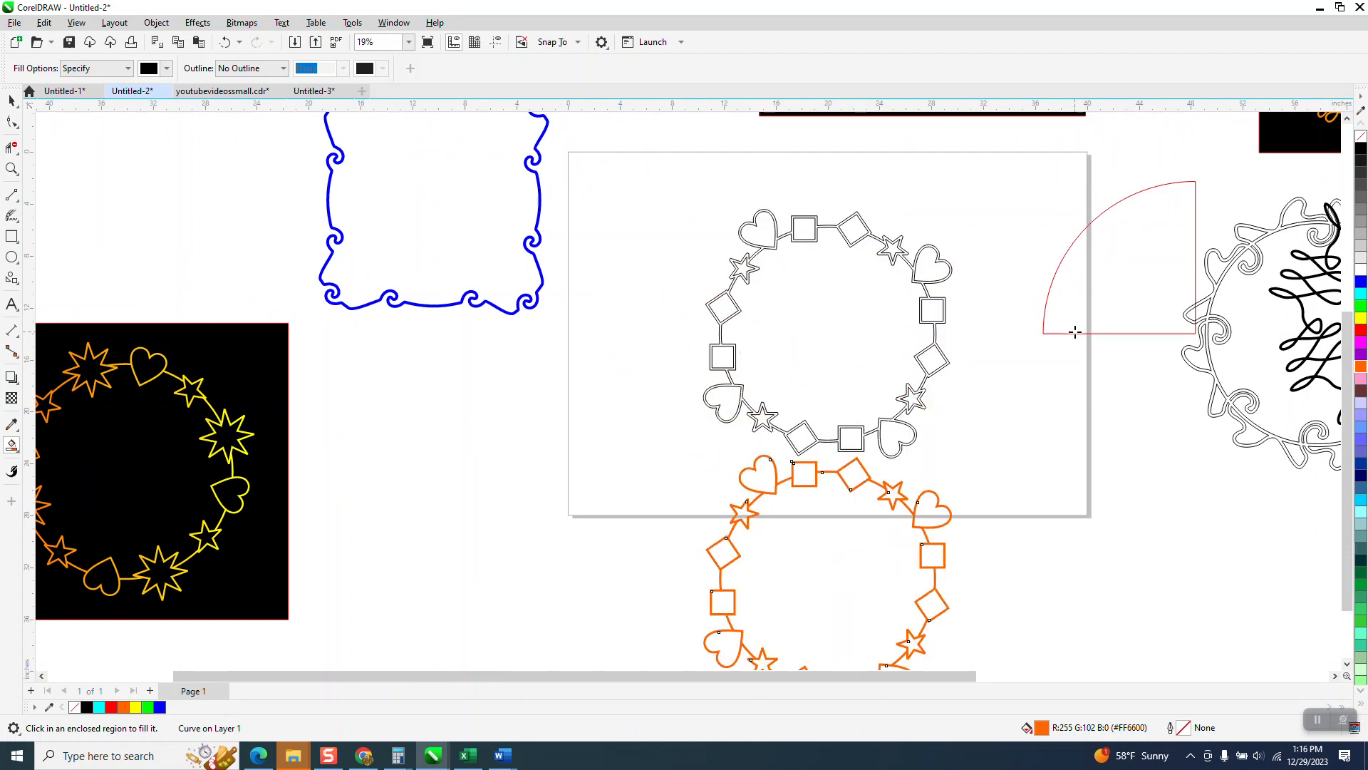
- Delete the hairline ring left on the page above the orange ring
scroll(942, 310, down, 1)
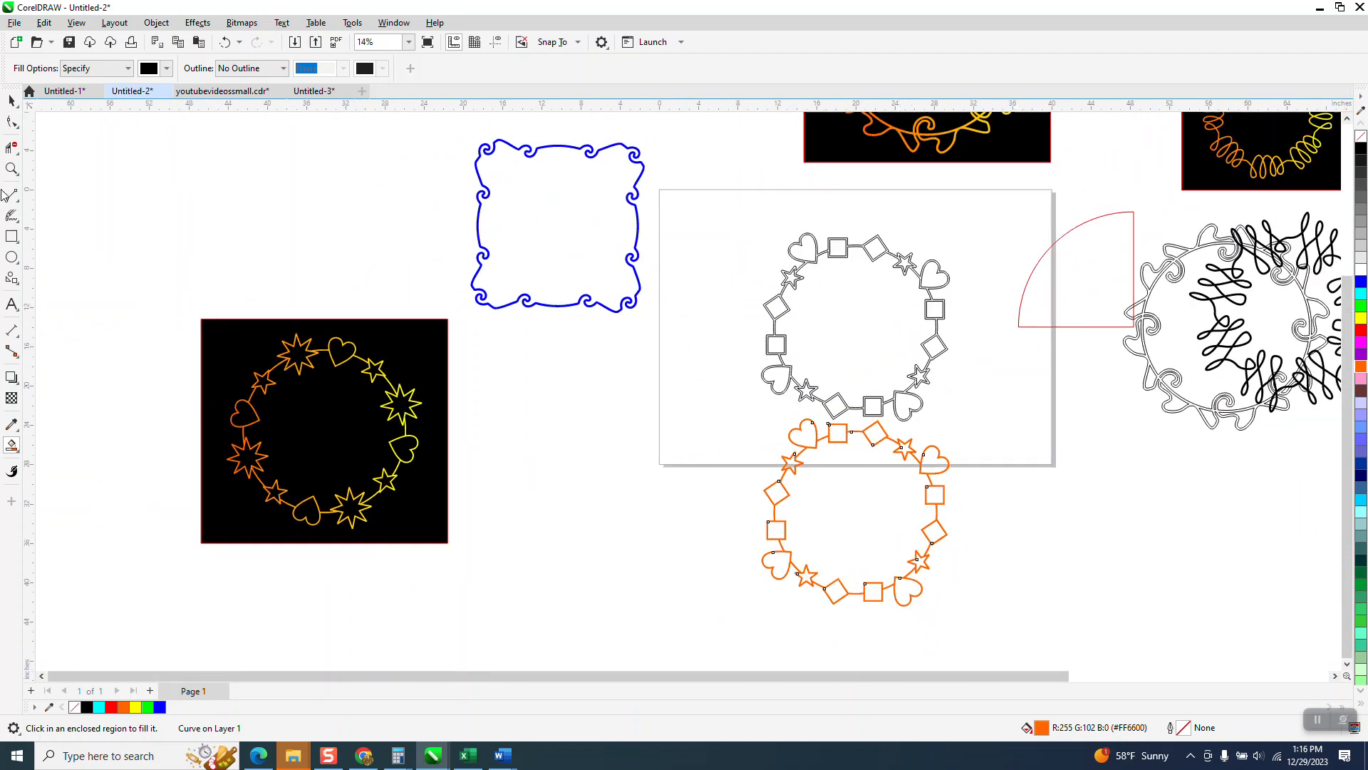
click(11, 101)
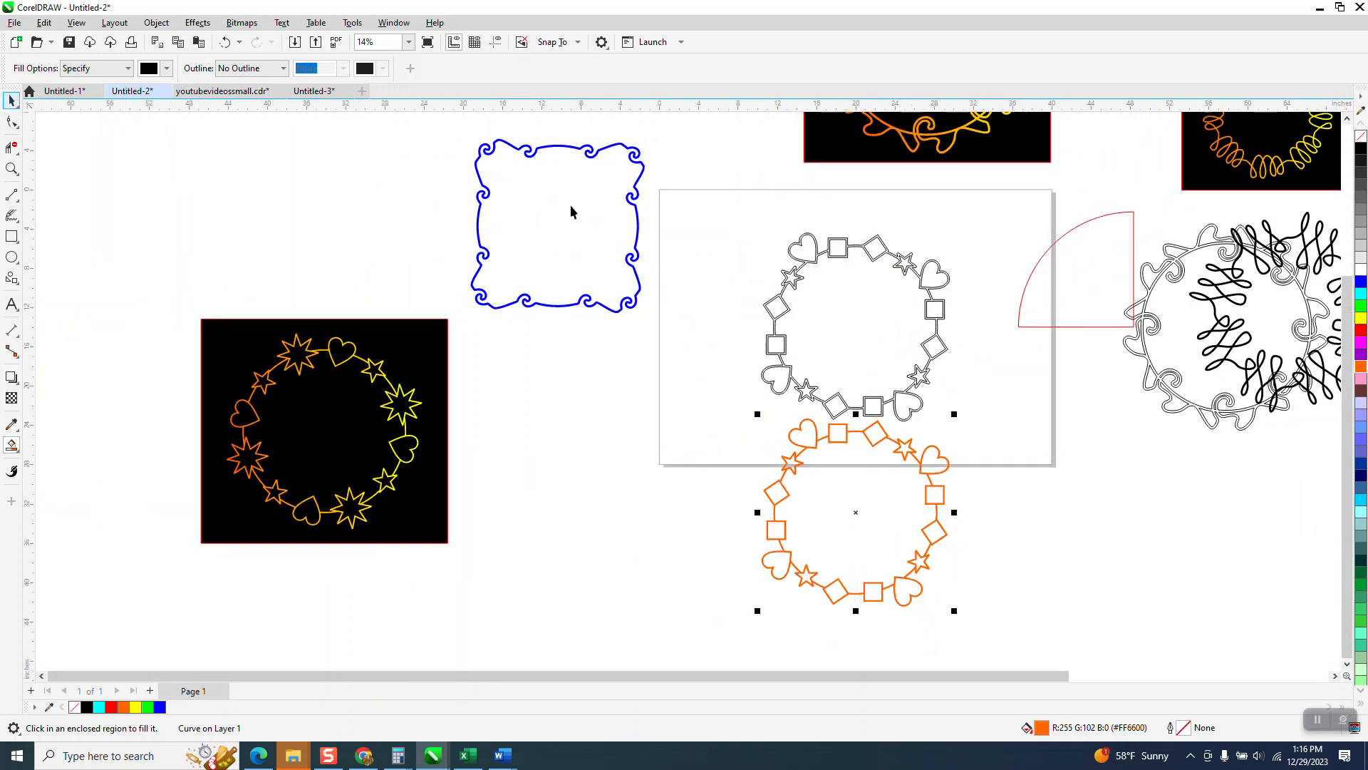
click(814, 255)
key(Delete)
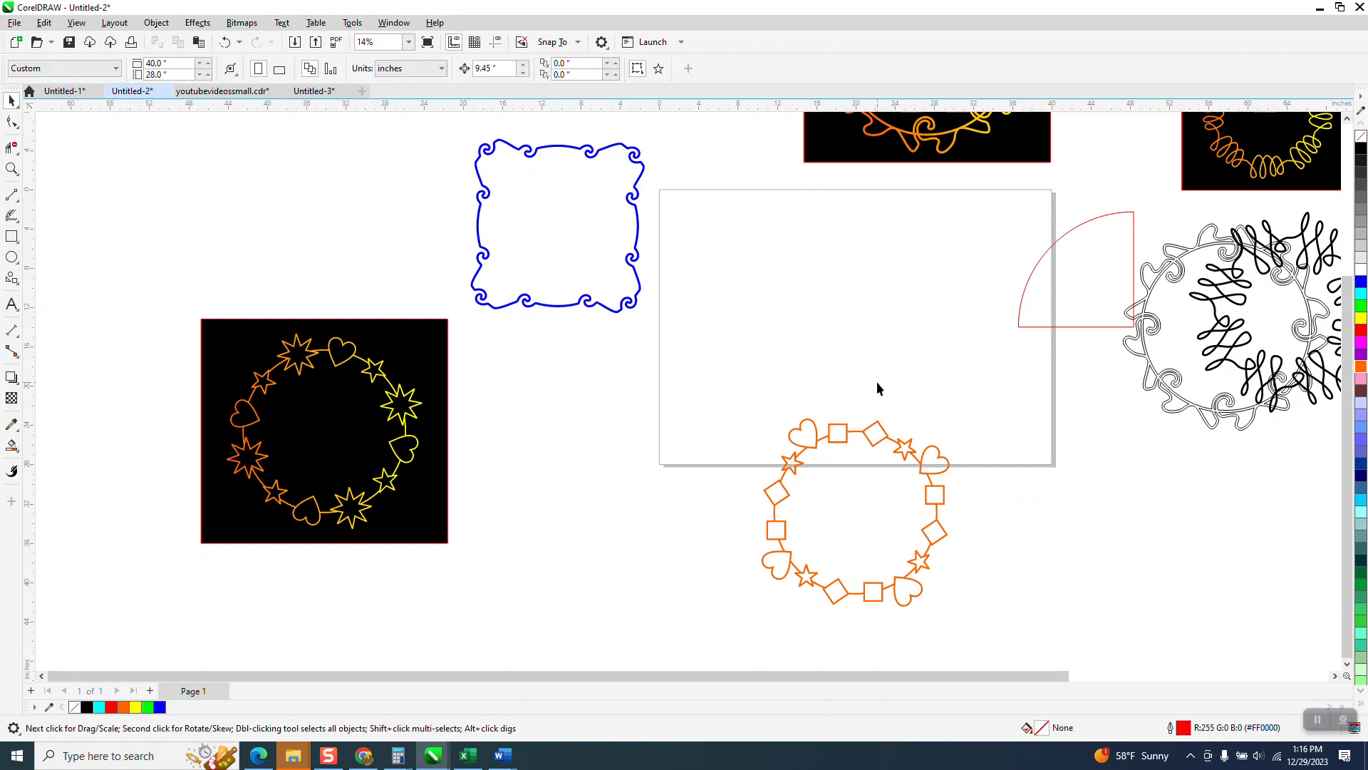
- Nudge the orange ring up two 9.45-inch steps, back to the center of the page
click(880, 426)
key(Up)
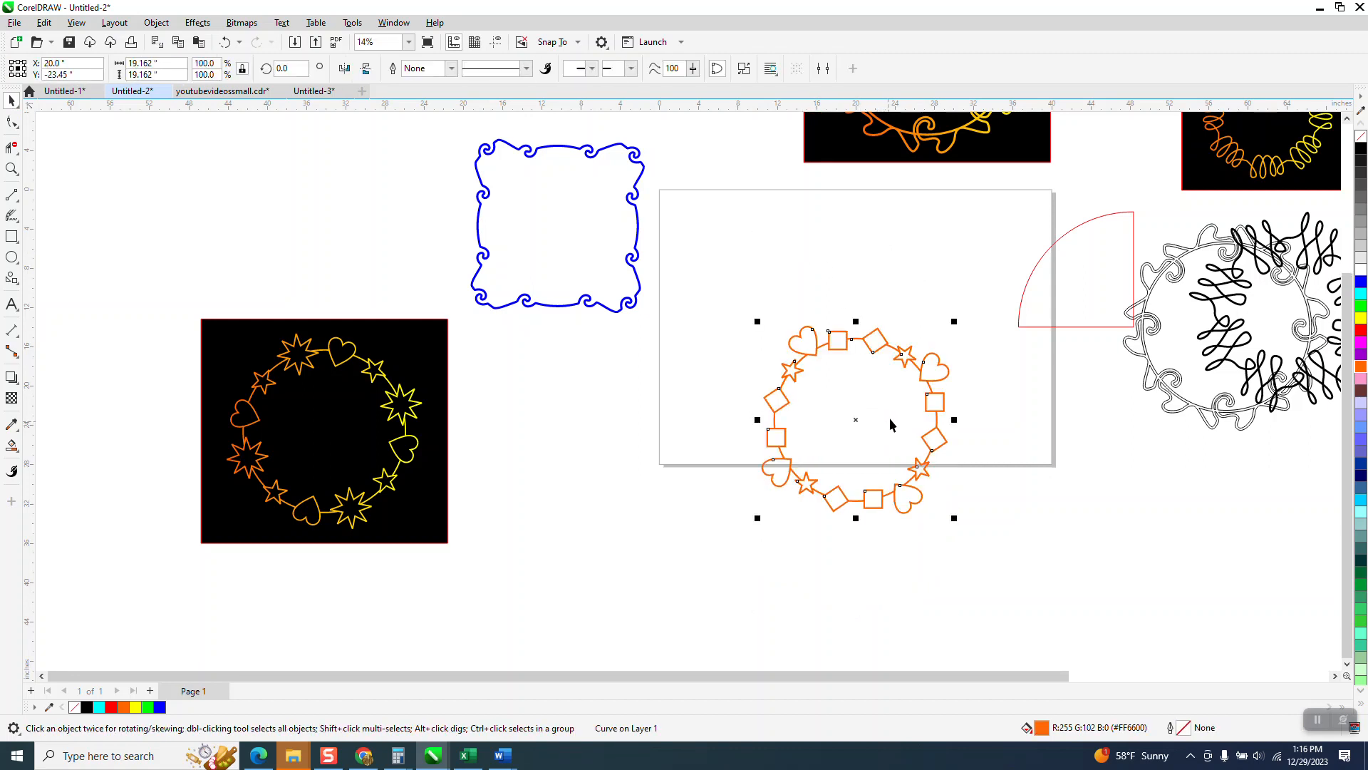
key(Up)
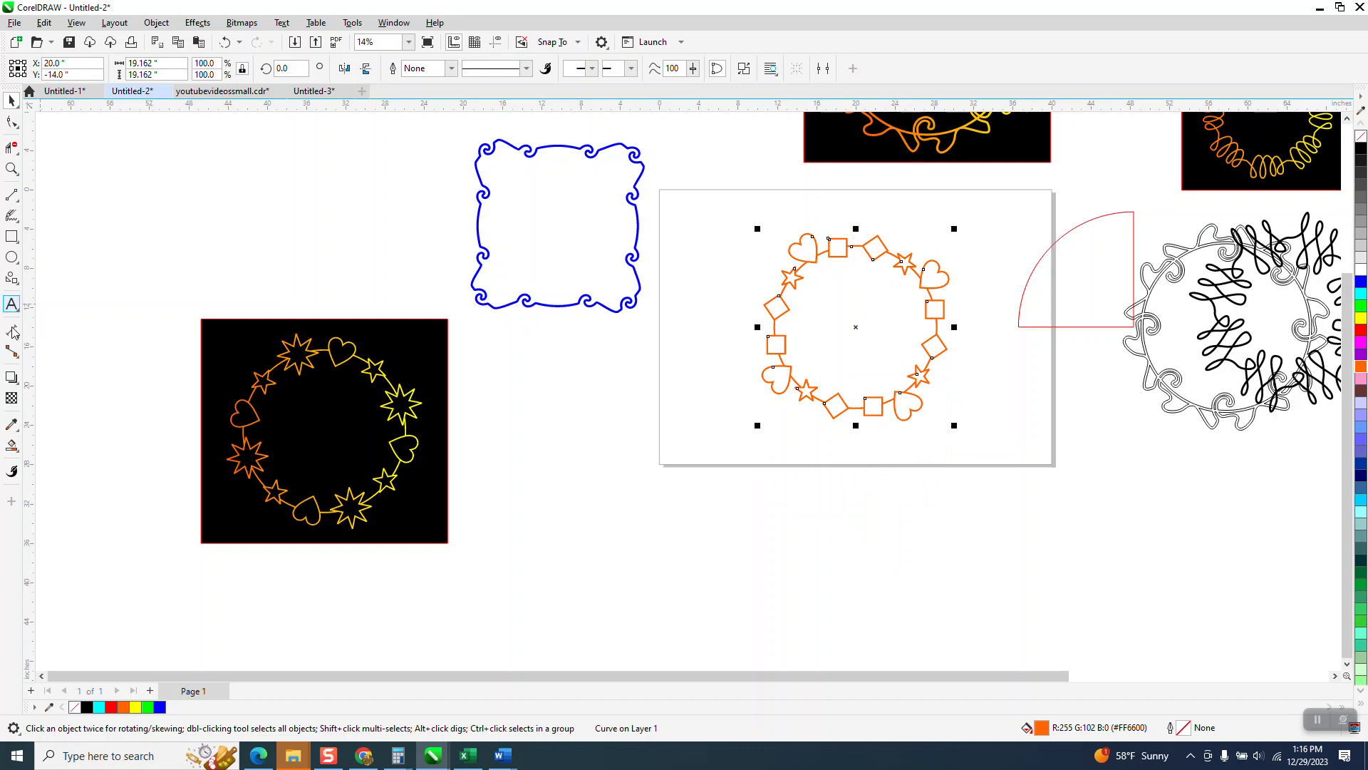
- Apply a linear fountain fill to the ring, running from orange at its lower edge to yellow at its upper edge
click(18, 452)
click(71, 451)
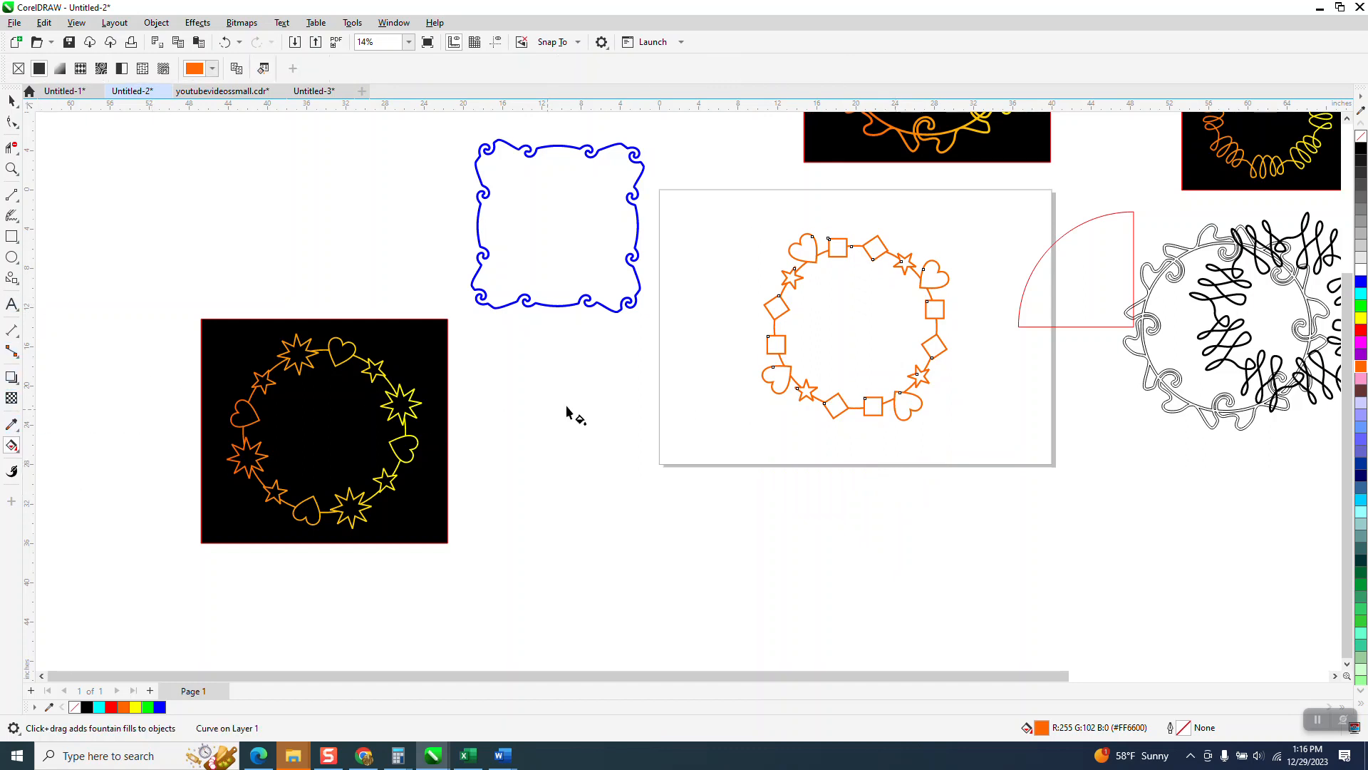
drag(875, 416, 862, 246)
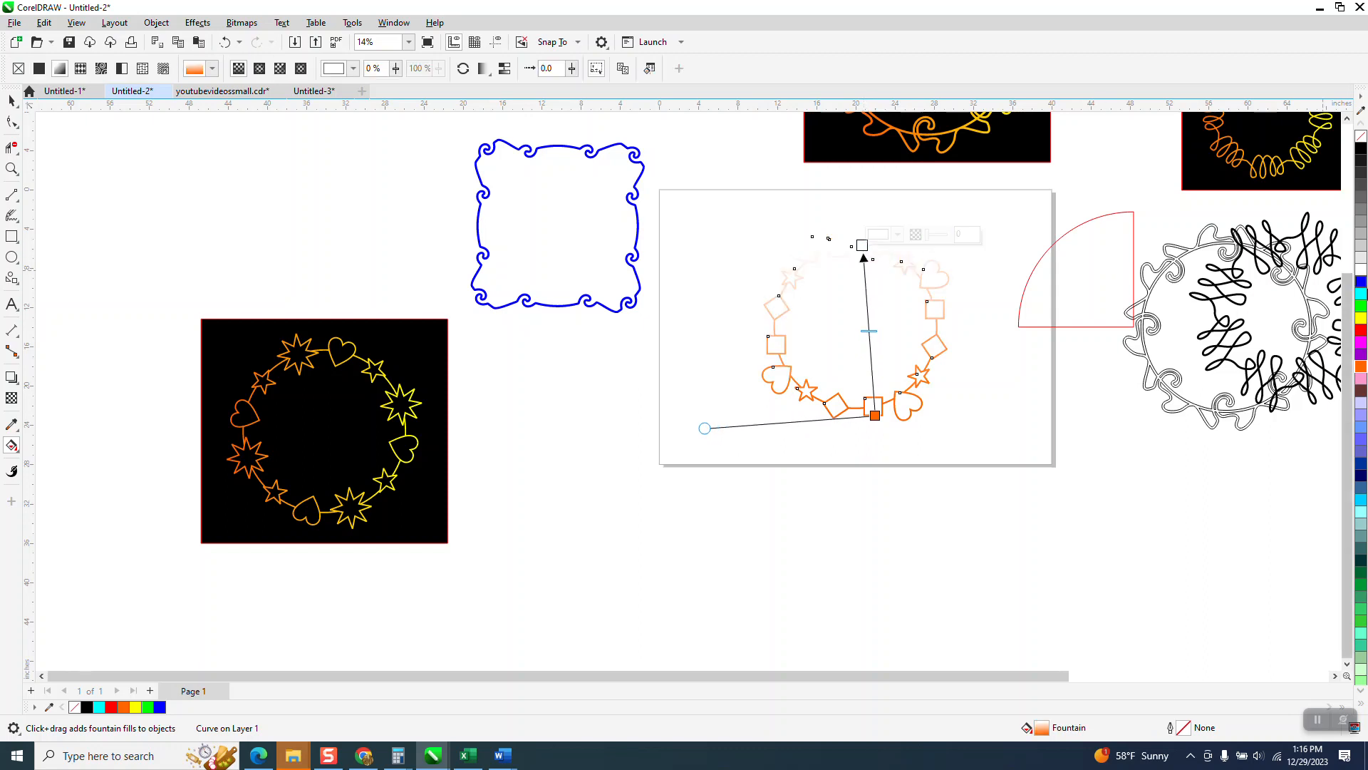
drag(1361, 319, 864, 246)
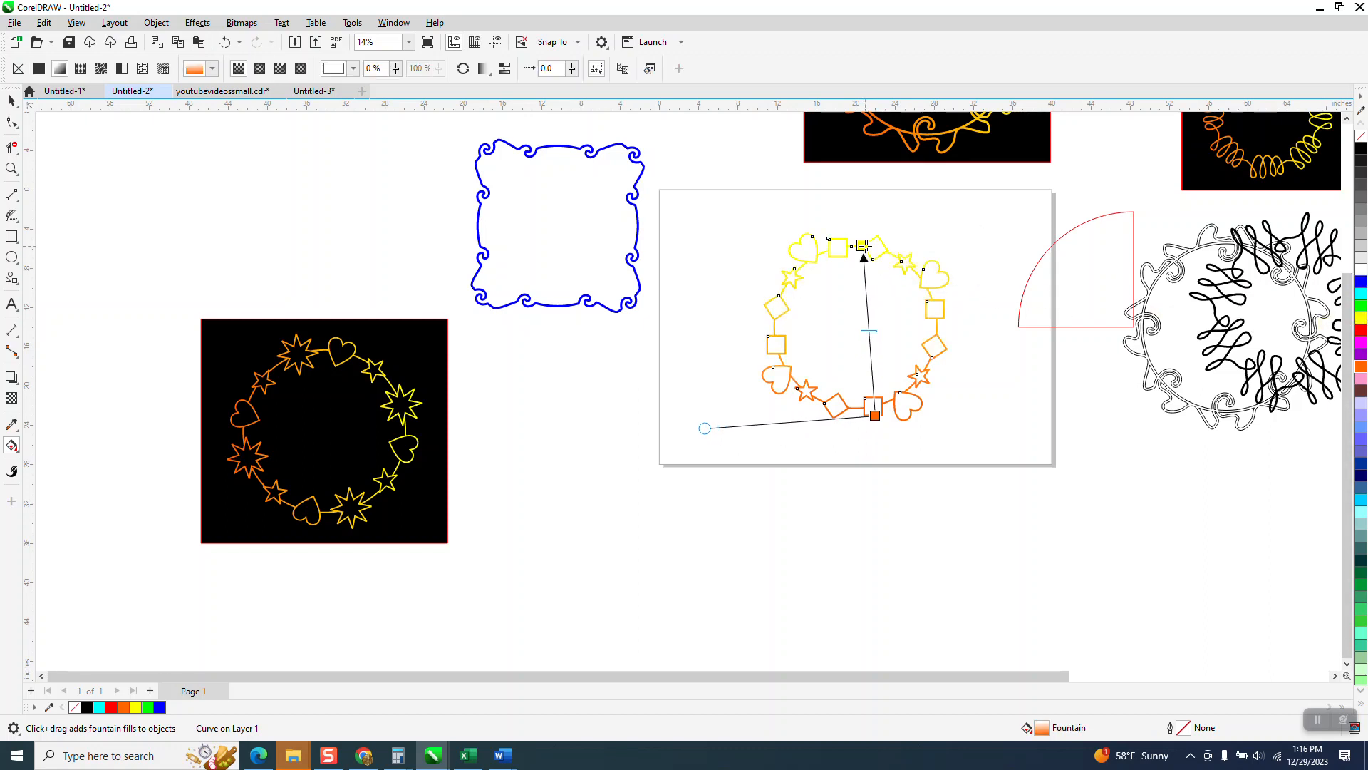
- Move the black rectangle from the star-and-heart ring onto the page so that it backs the new gradient ring
click(12, 99)
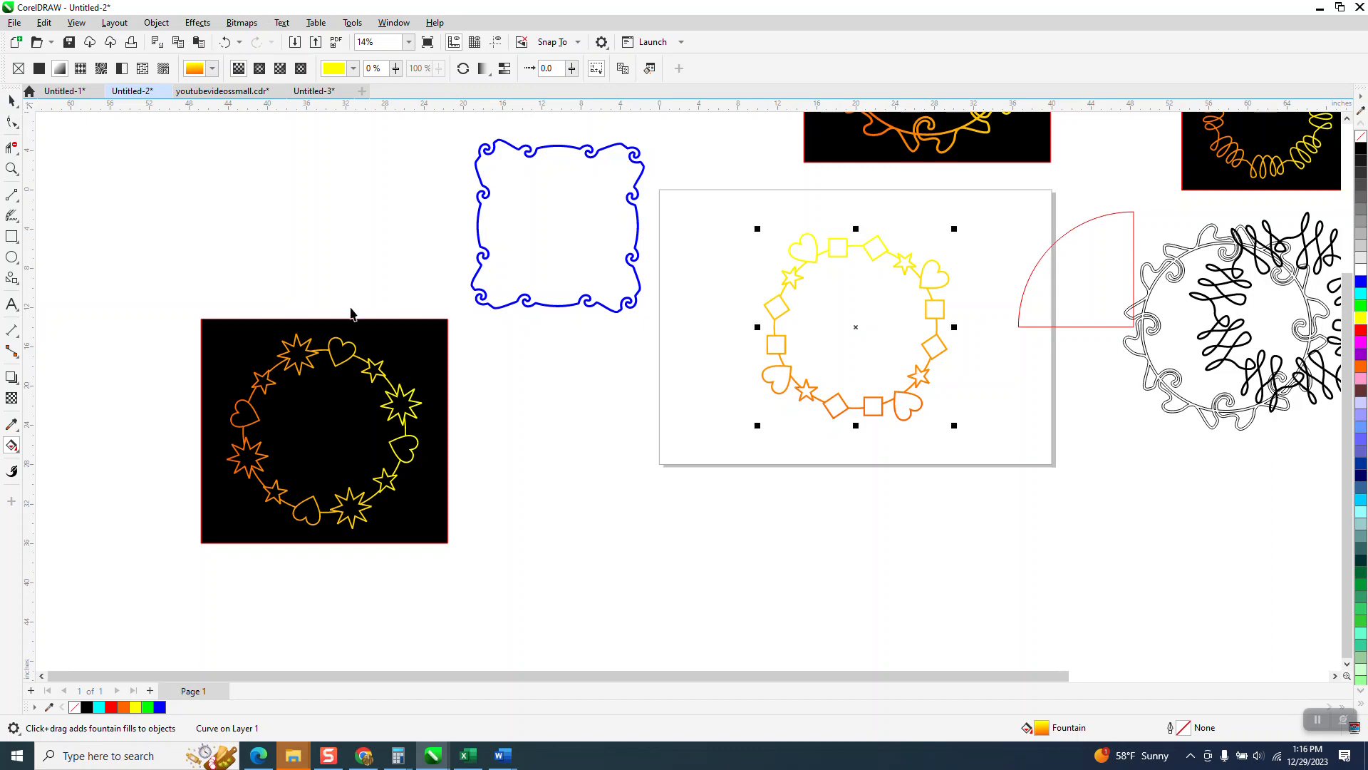
key(space)
drag(435, 359, 968, 255)
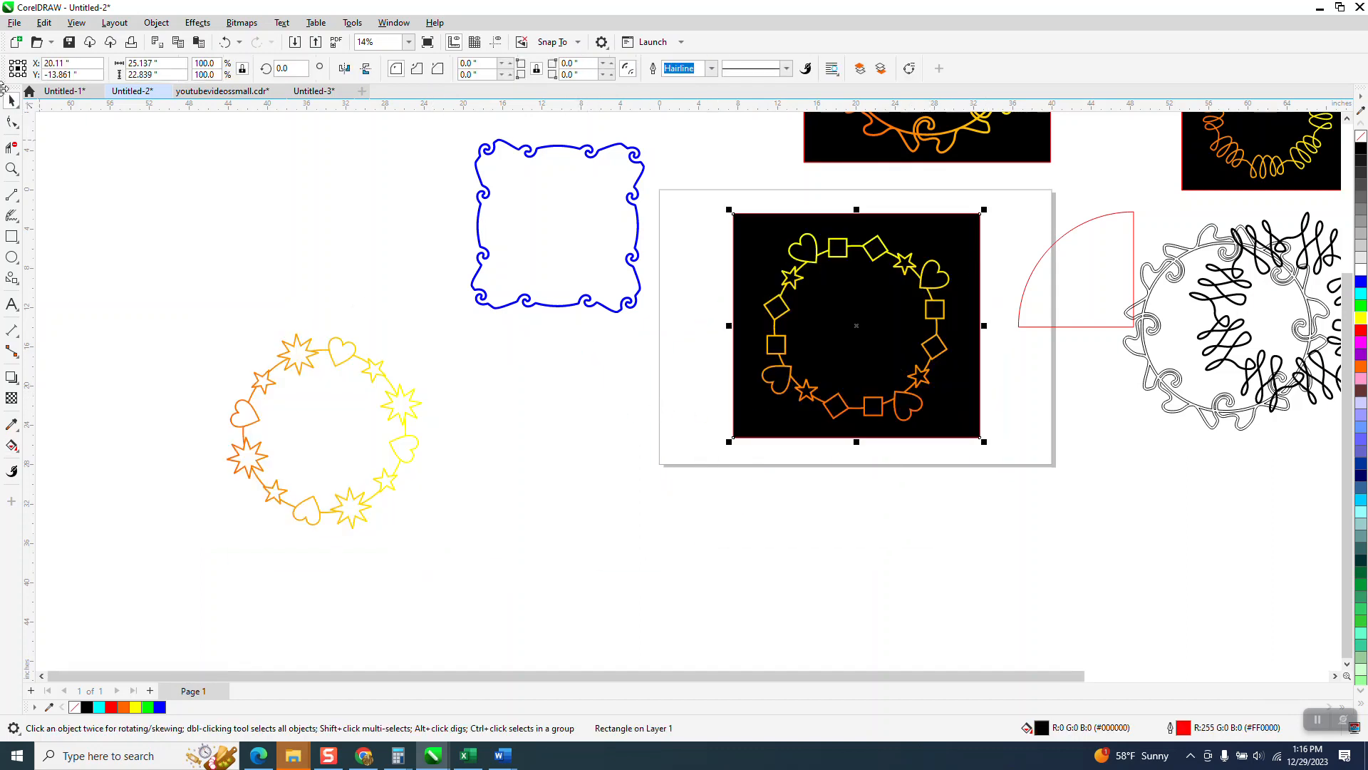
click(12, 169)
drag(788, 208, 825, 217)
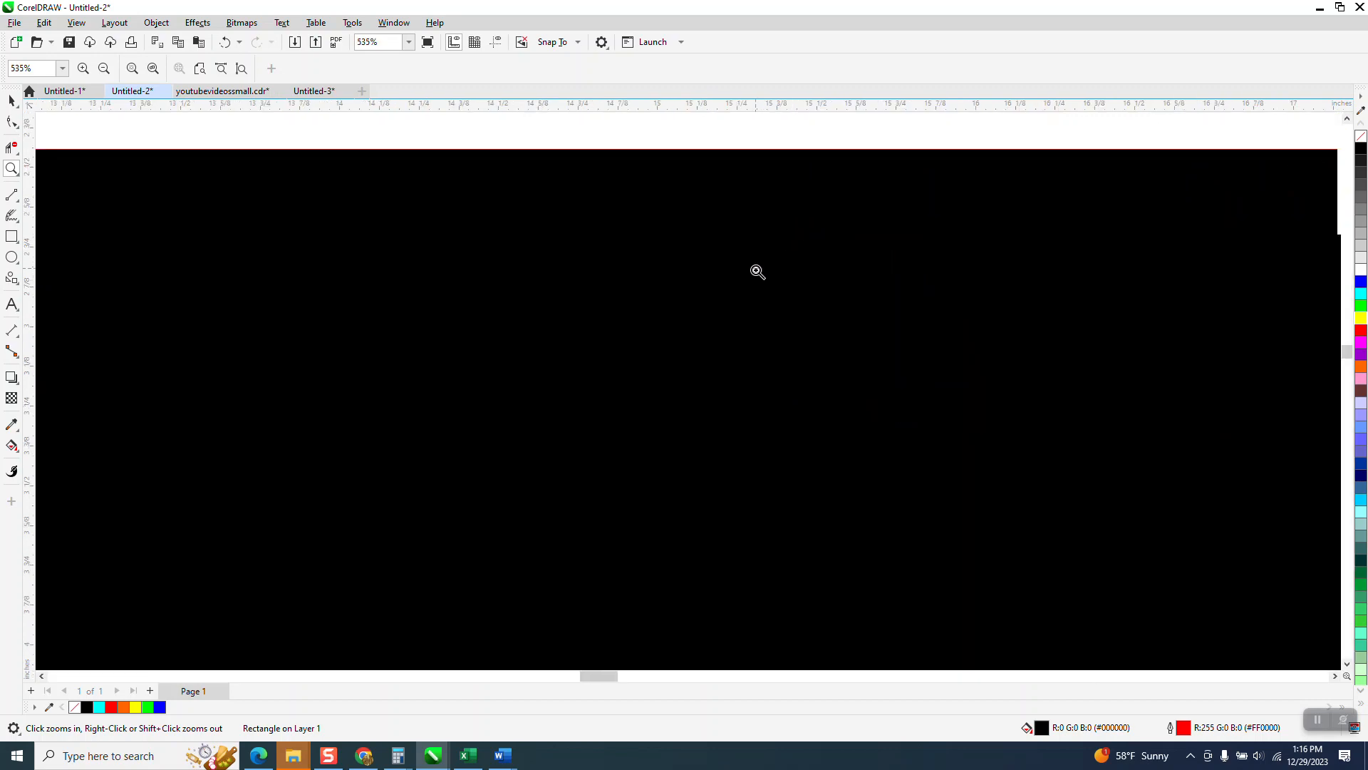
scroll(741, 266, down, 4)
drag(657, 382, 1046, 576)
scroll(647, 342, down, 2)
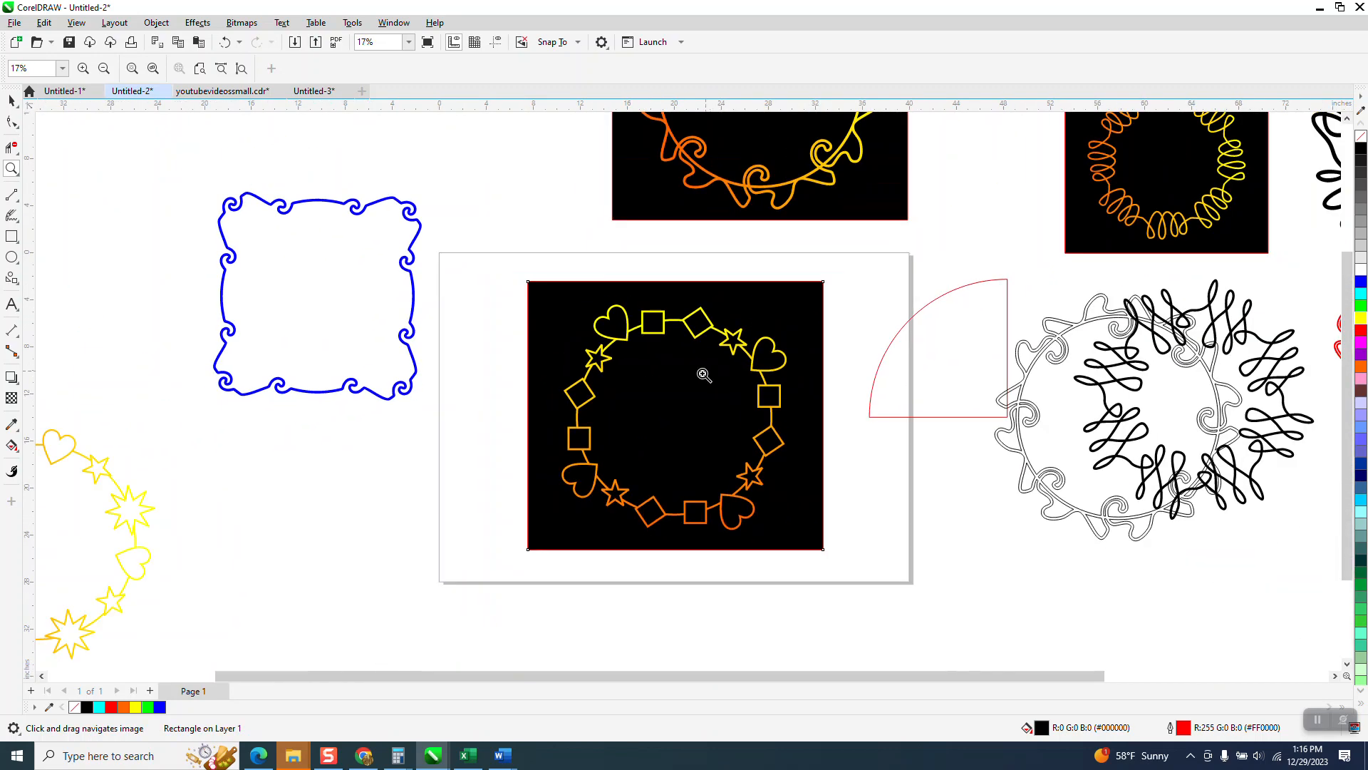